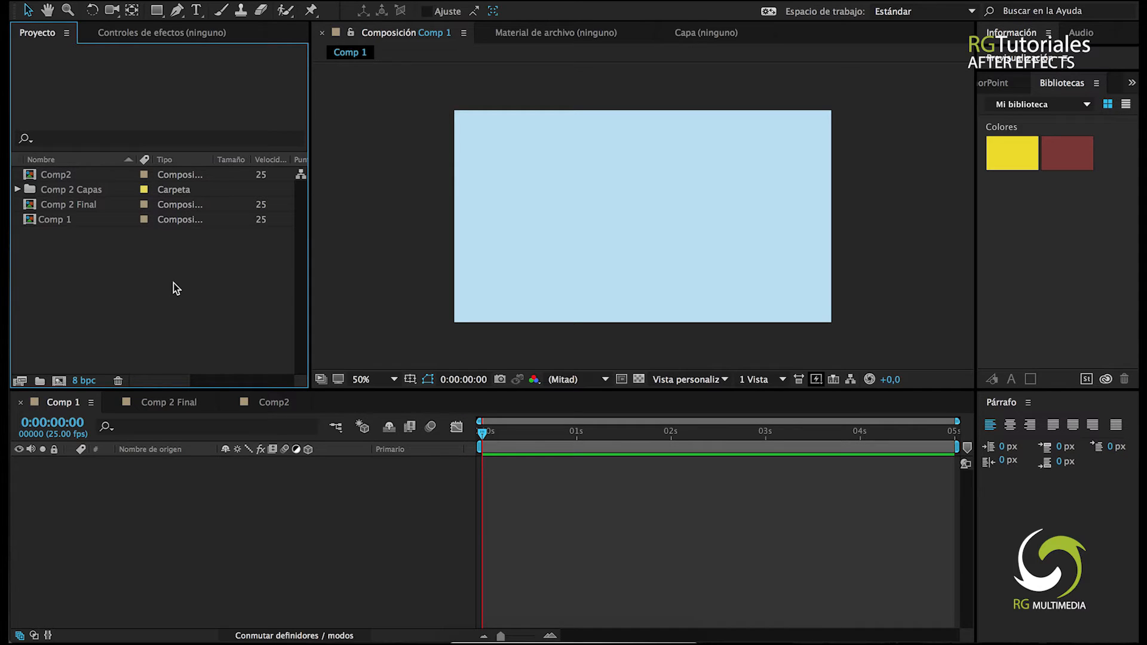
- Create a dark grey 500 × 500 px solid layer in Comp 1 with the default settings
{"action": "left_click", "coordinate": [276, 515]}
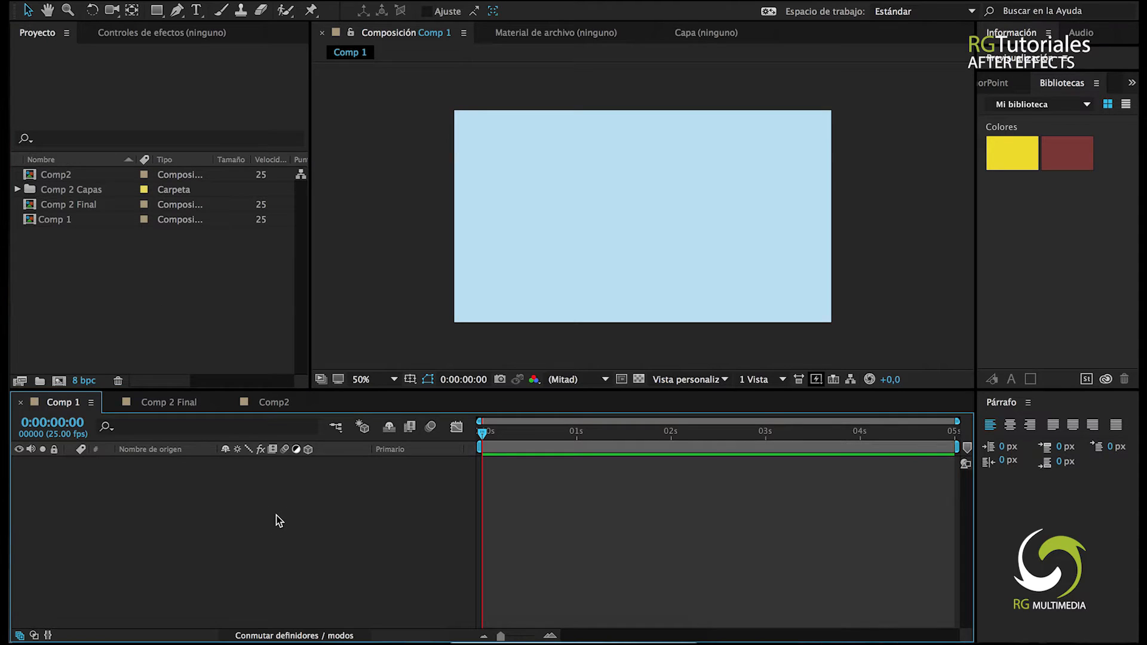
{"action": "key", "text": "ctrl+y"}
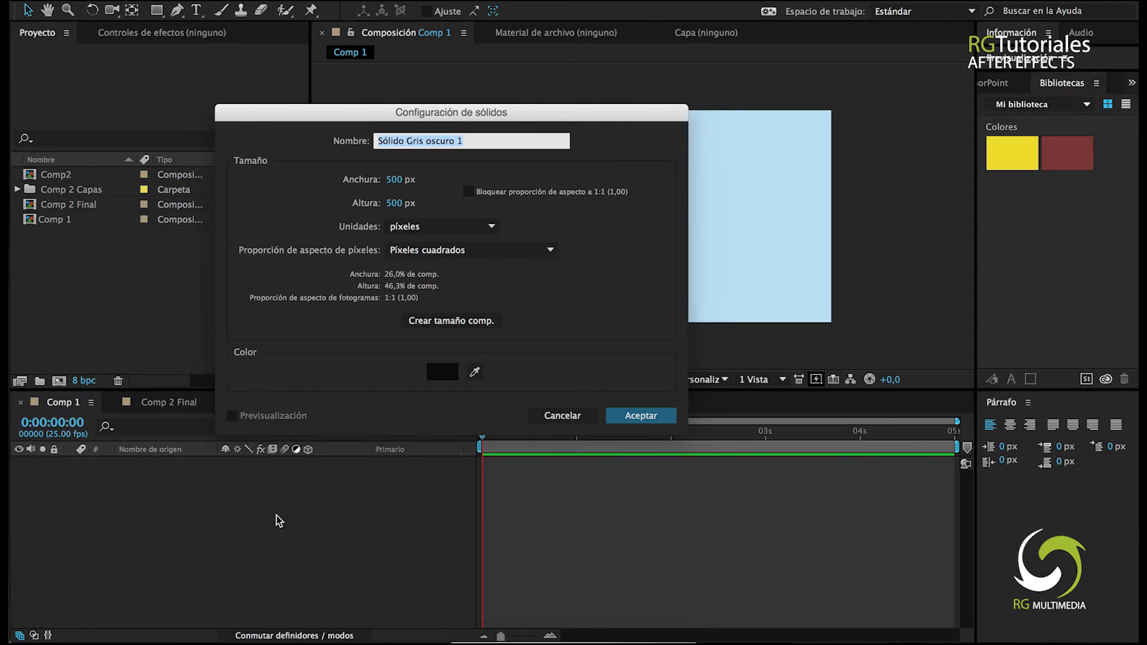
{"action": "key", "text": "Return"}
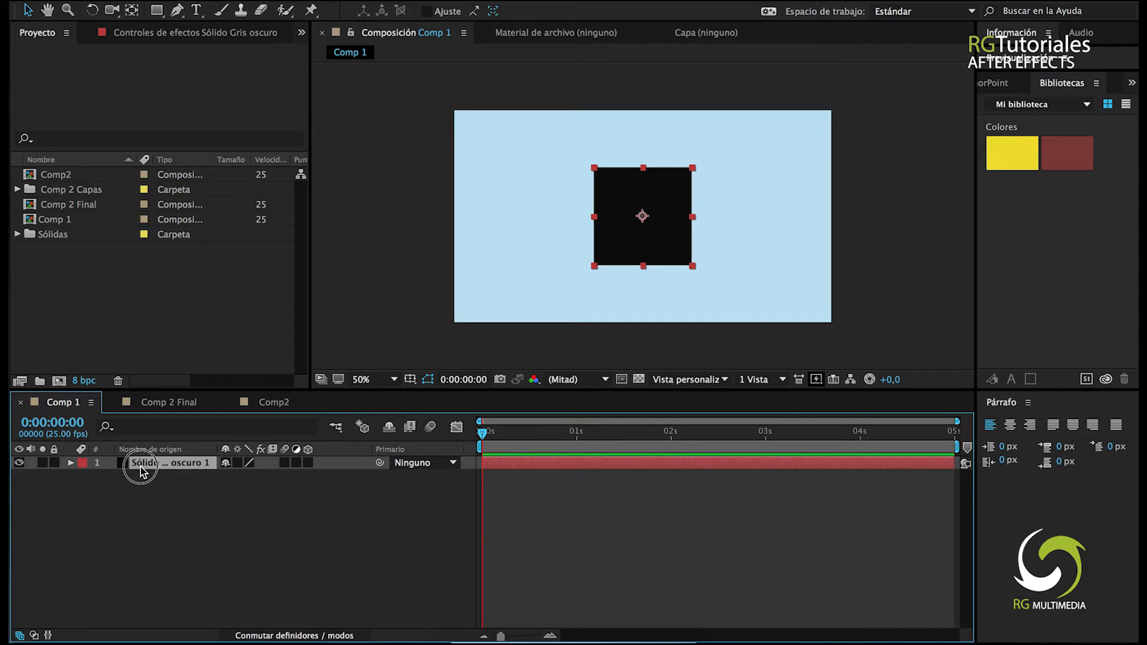
- Make the solid a 3D layer and move its position to about 876, 399, 120
{"action": "key", "text": "p"}
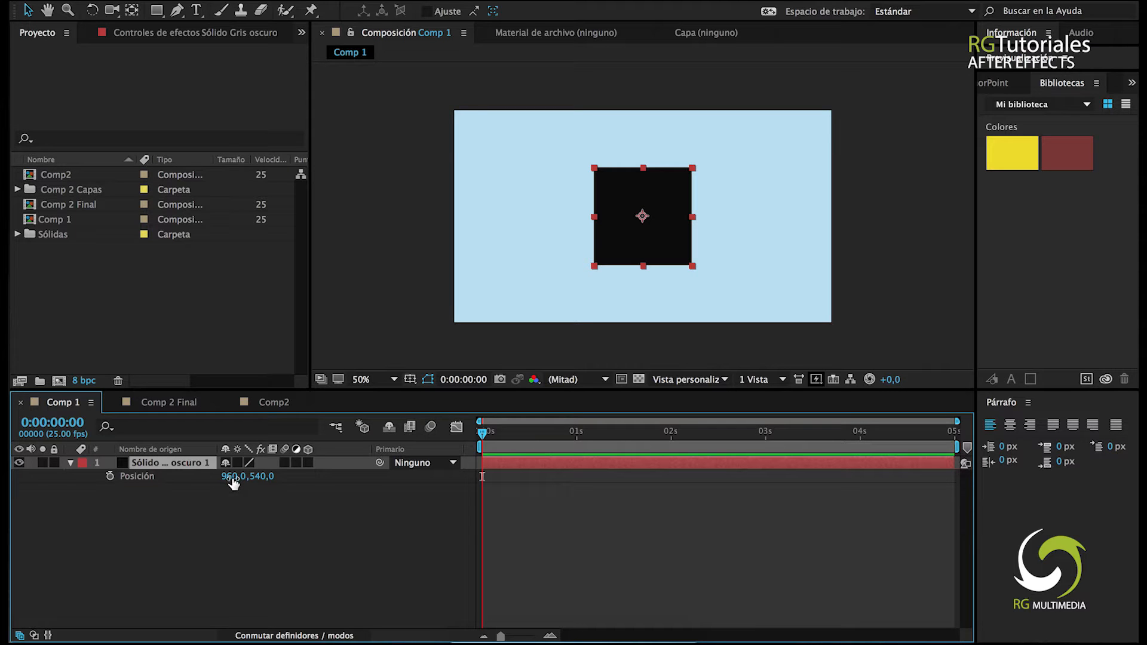
{"action": "left_click_drag", "start_coordinate": [233, 483], "coordinate": [290, 478]}
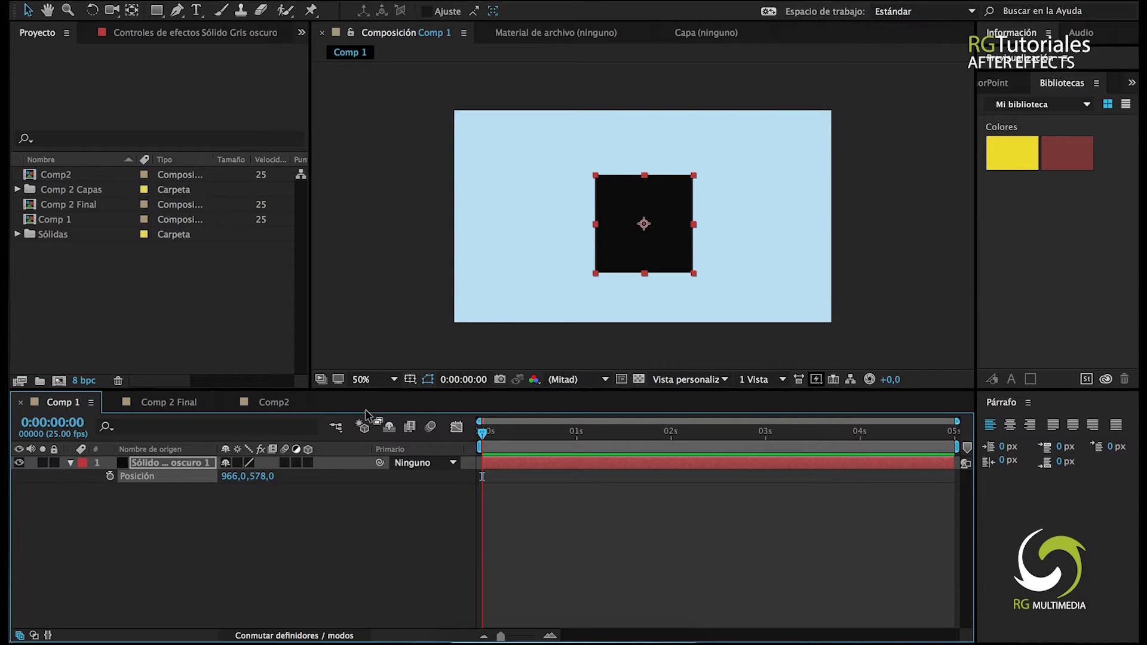
{"action": "left_click", "coordinate": [308, 464]}
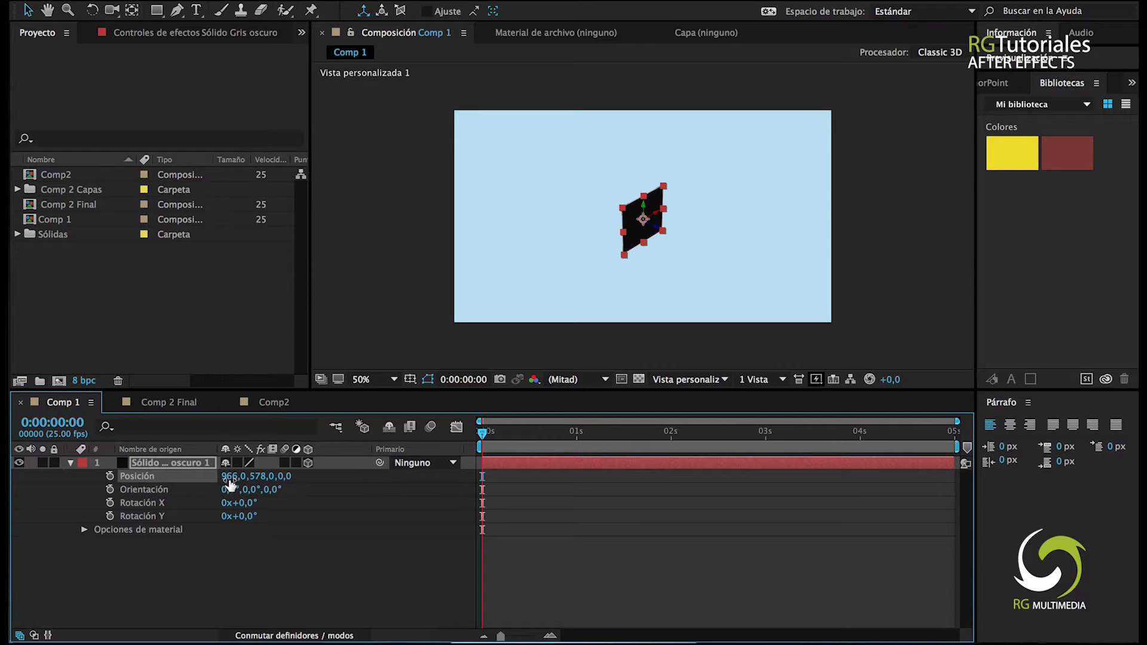
{"action": "left_click_drag", "start_coordinate": [230, 478], "coordinate": [145, 454]}
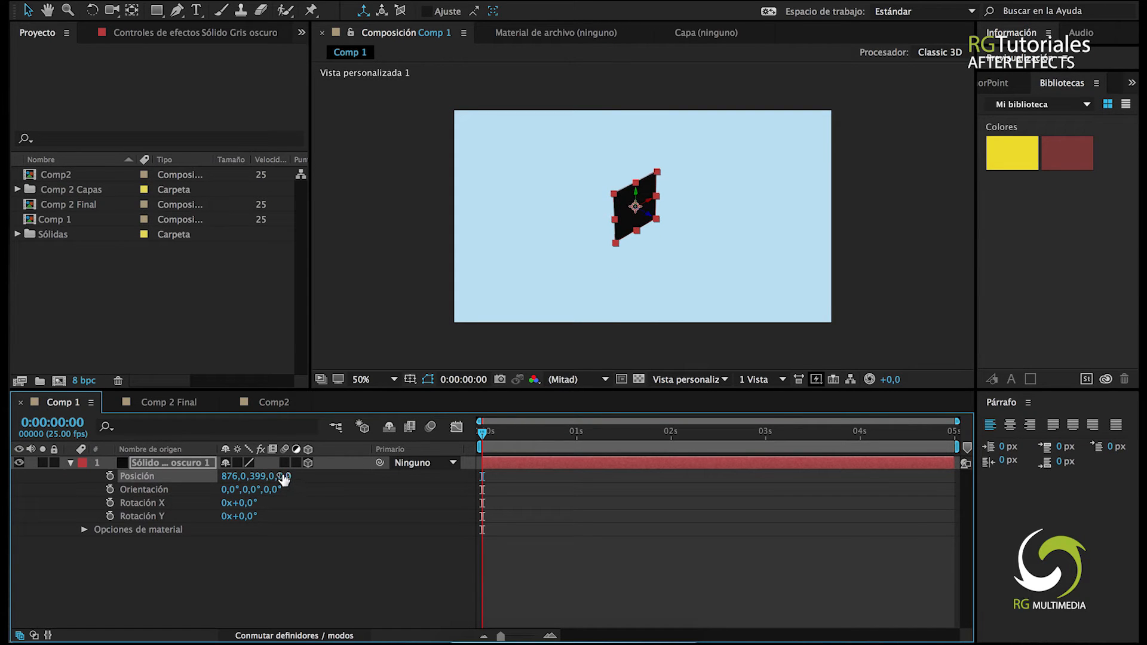
{"action": "left_click_drag", "start_coordinate": [285, 479], "coordinate": [338, 436]}
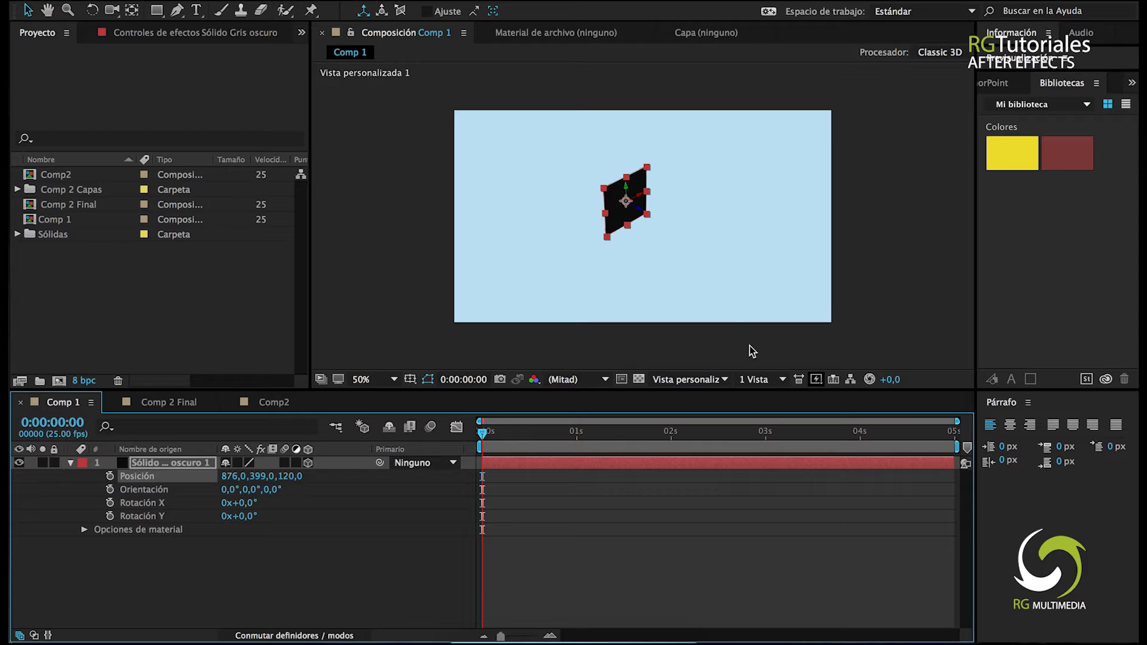
- View the solid from the Izquierda view and play a preview of the composition
{"action": "left_click", "coordinate": [694, 378]}
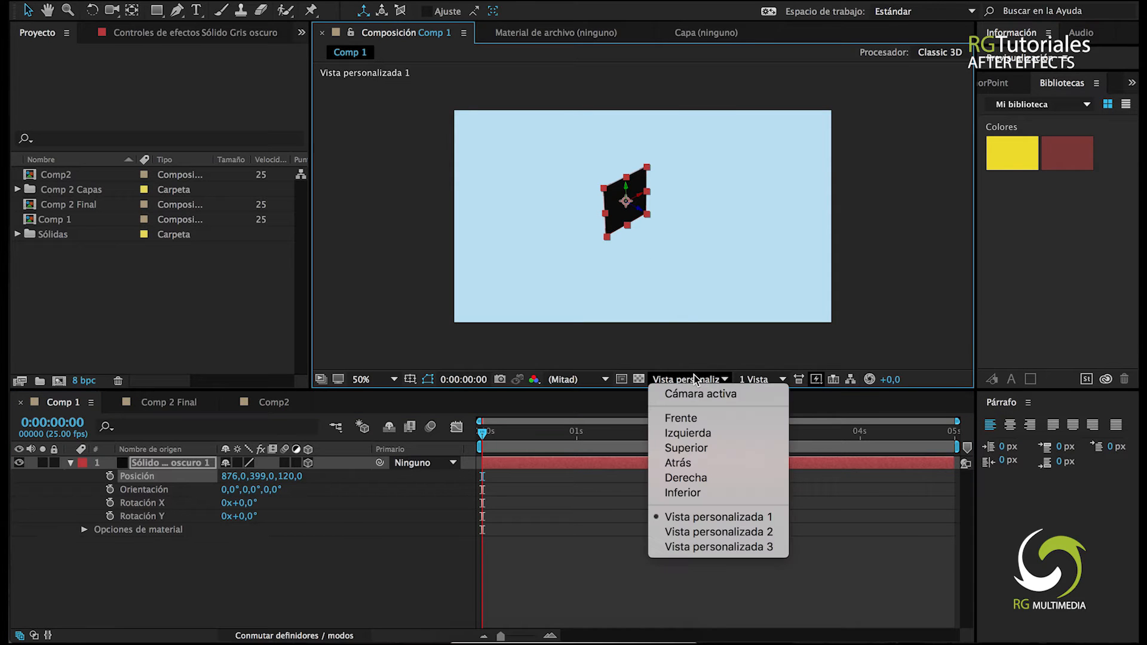
{"action": "left_click", "coordinate": [692, 438]}
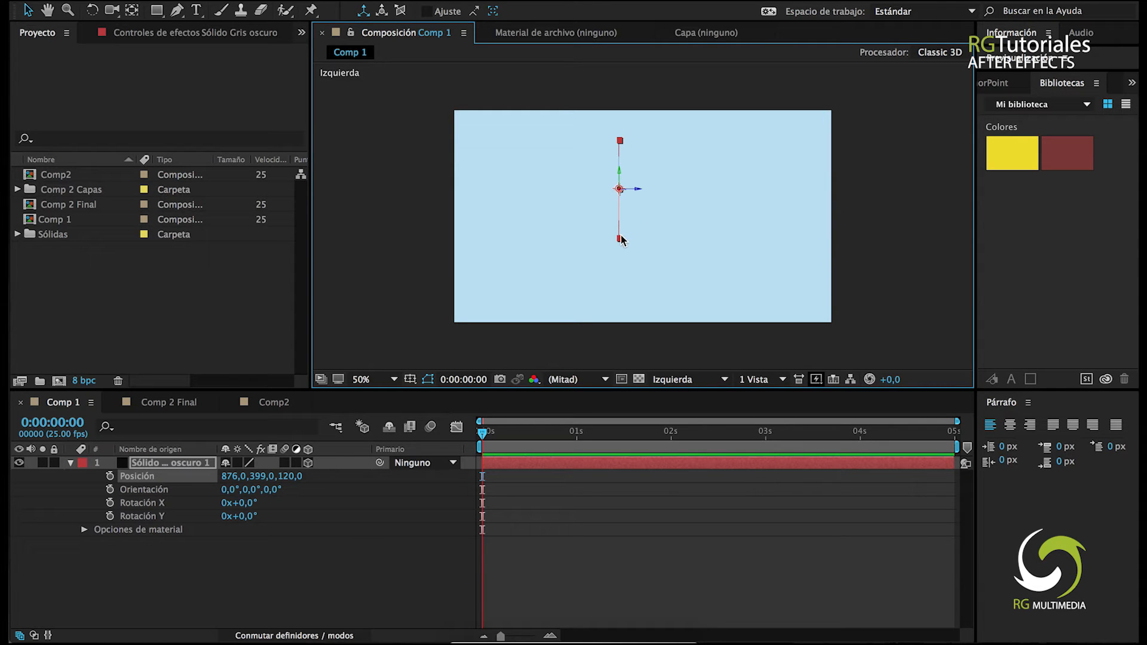
{"action": "left_click", "coordinate": [371, 574]}
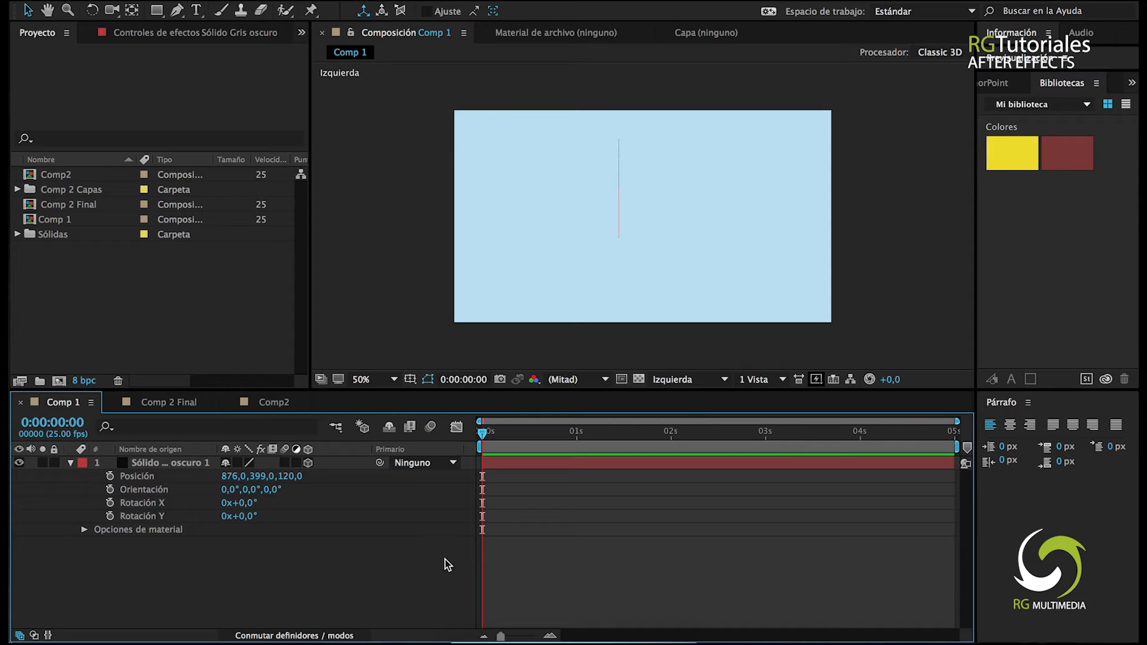
{"action": "key", "text": "space"}
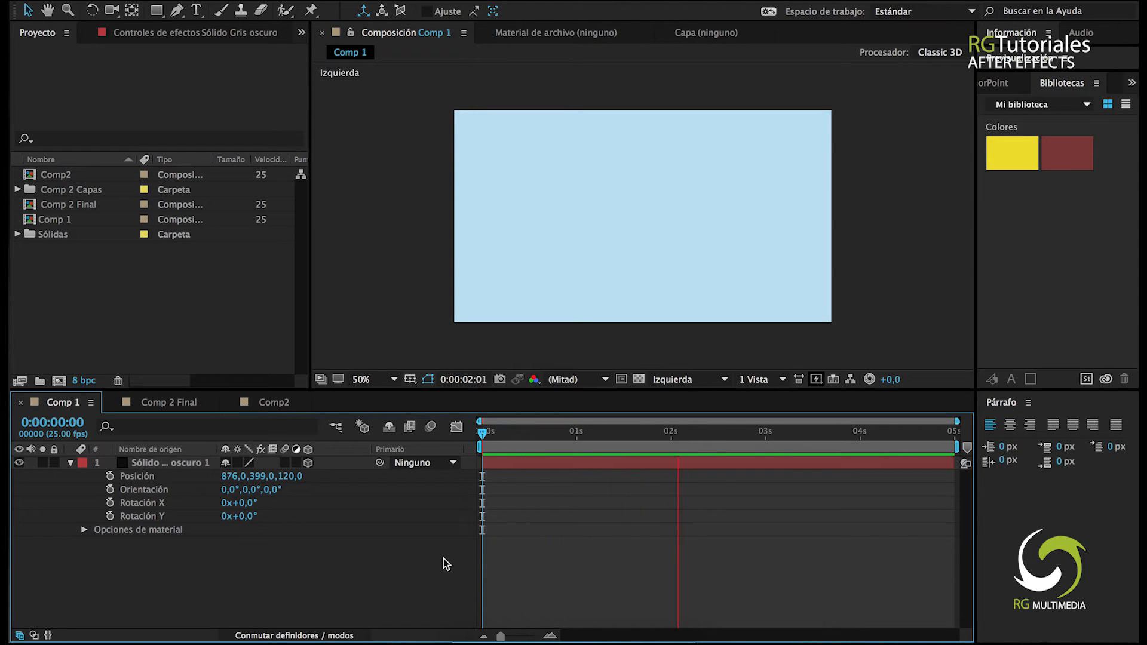
{"action": "key", "text": "space"}
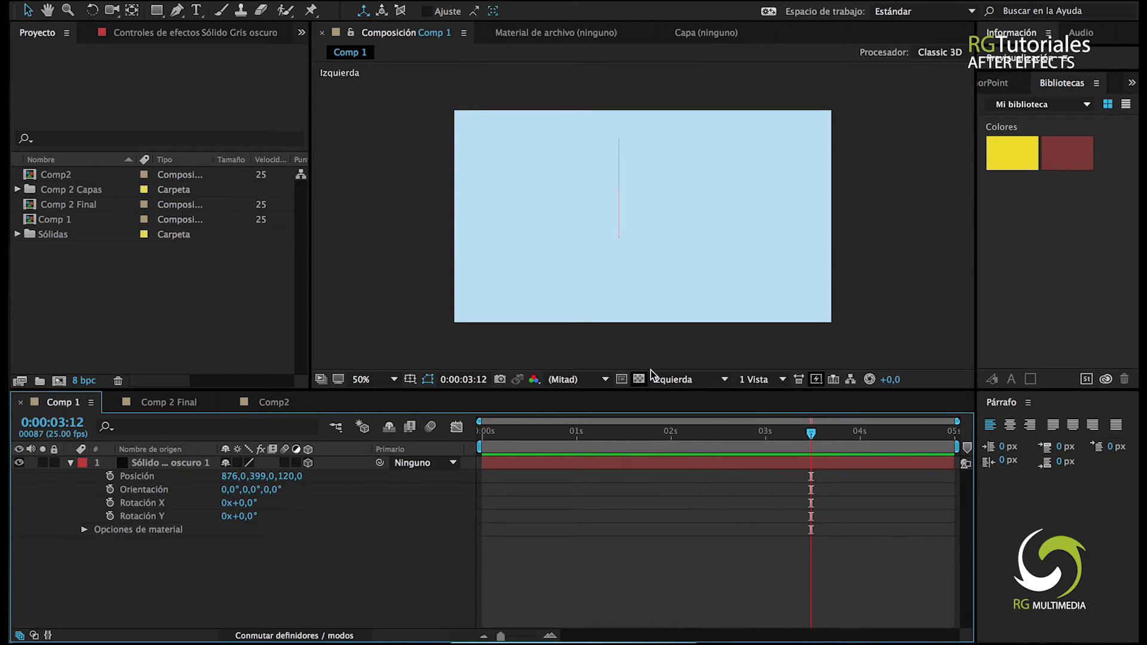
- Switch the composition view to Cámara activa
{"action": "left_click", "coordinate": [677, 381]}
{"action": "left_click", "coordinate": [682, 395]}
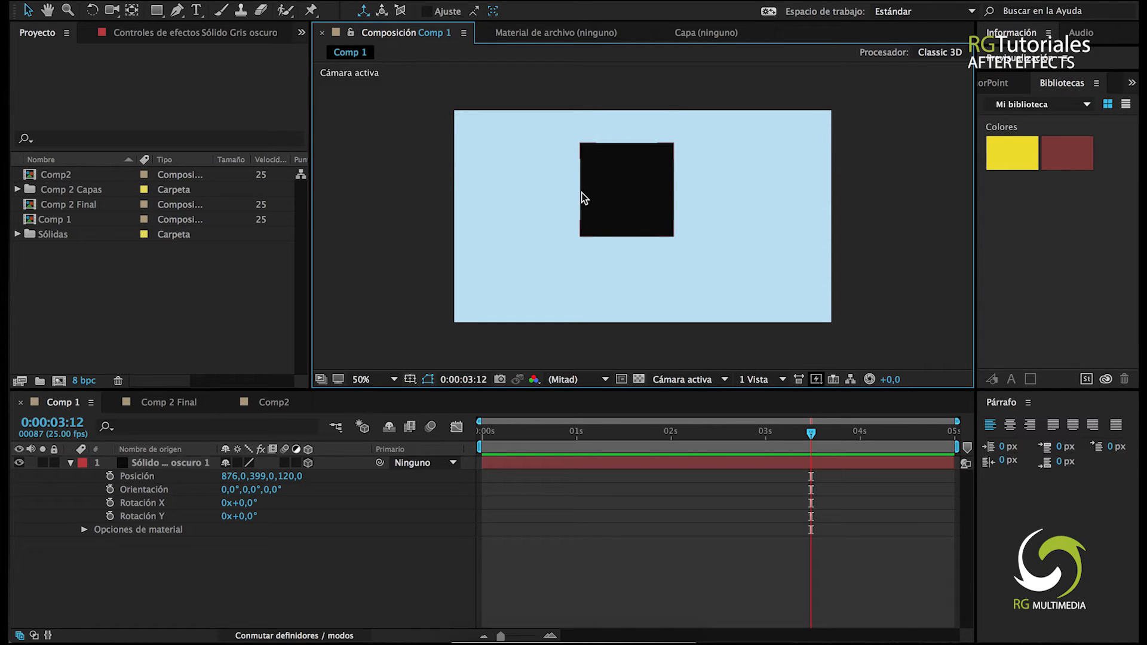
{"action": "left_click", "coordinate": [218, 568]}
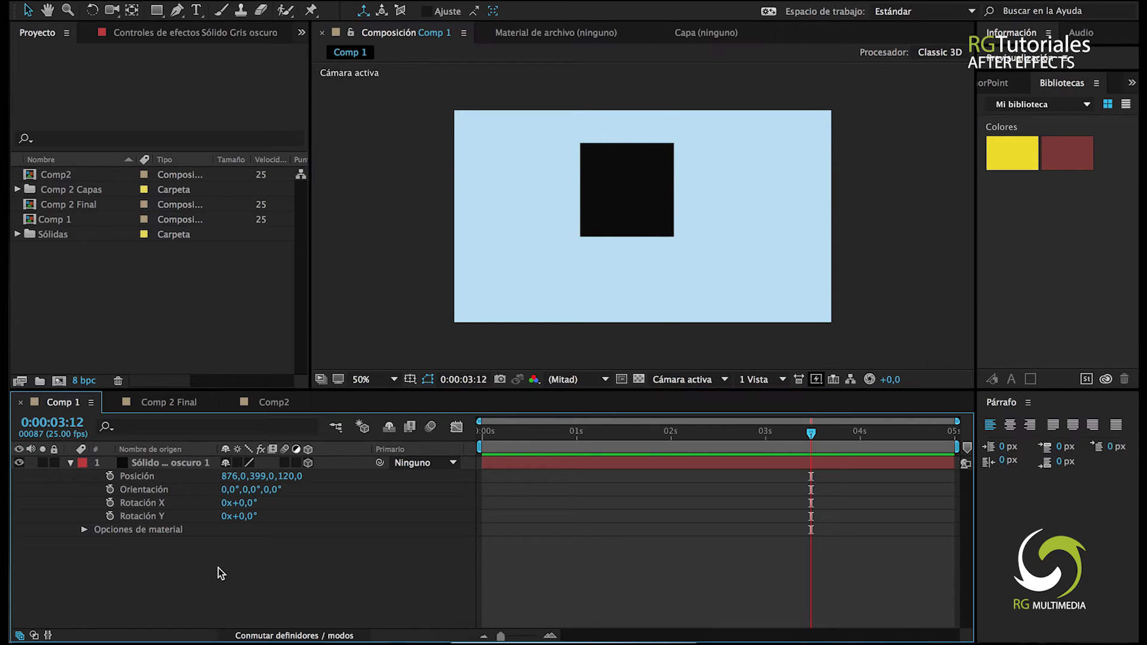
- Reveal the solid's rotation properties and turn Rotación Y to 42°
{"action": "left_click", "coordinate": [201, 465]}
{"action": "key", "text": "r"}
{"action": "mouse_move", "coordinate": [245, 503]}
{"action": "left_mouse_down"}
{"action": "mouse_move", "coordinate": [302, 502]}
{"action": "mouse_move", "coordinate": [238, 507]}
{"action": "left_mouse_up"}
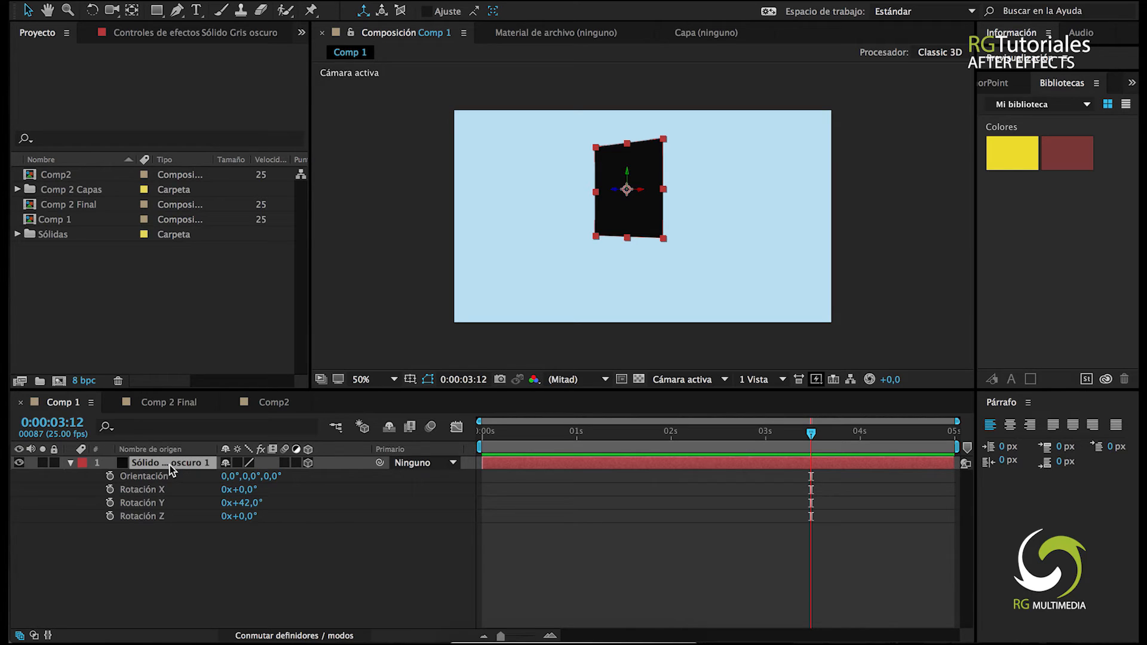
- Expand the solid's full Transformar properties and reset Rotación Y to 0°
{"action": "left_click", "coordinate": [73, 464]}
{"action": "left_click", "coordinate": [70, 467]}
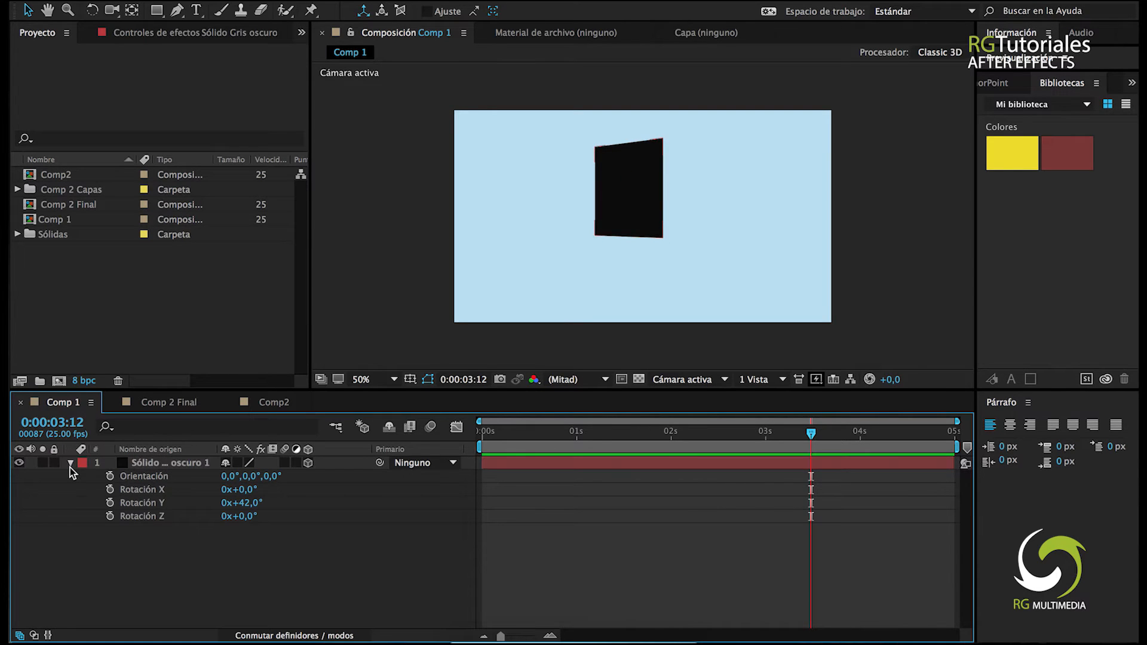
{"action": "left_click", "coordinate": [71, 464]}
{"action": "left_click", "coordinate": [71, 464]}
{"action": "left_click", "coordinate": [84, 476]}
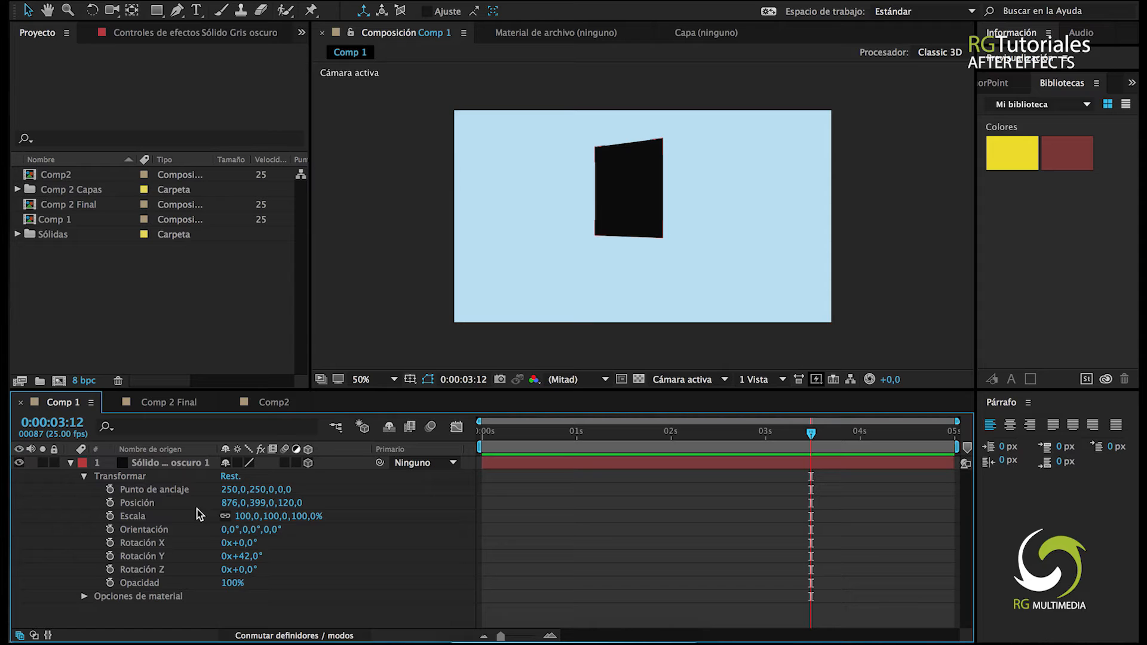
{"action": "left_click", "coordinate": [250, 557]}
{"action": "key", "text": "Return"}
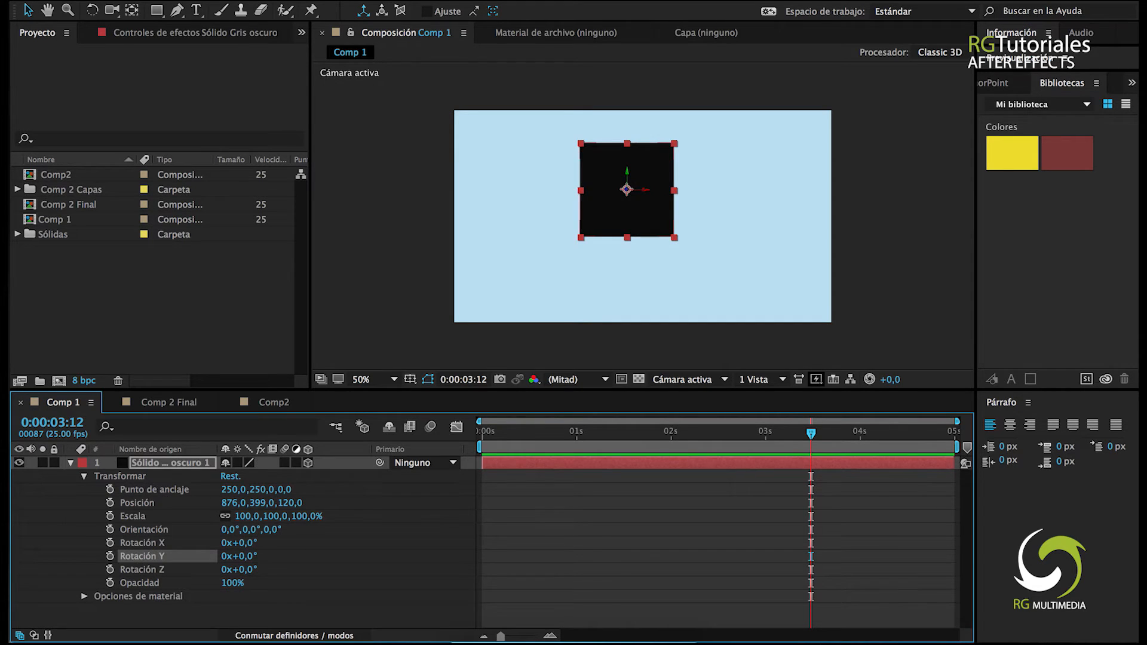
- Try an Orientación of 4°, 9°, 44° on the solid and reset all three values to 0°
{"action": "left_click", "coordinate": [203, 534]}
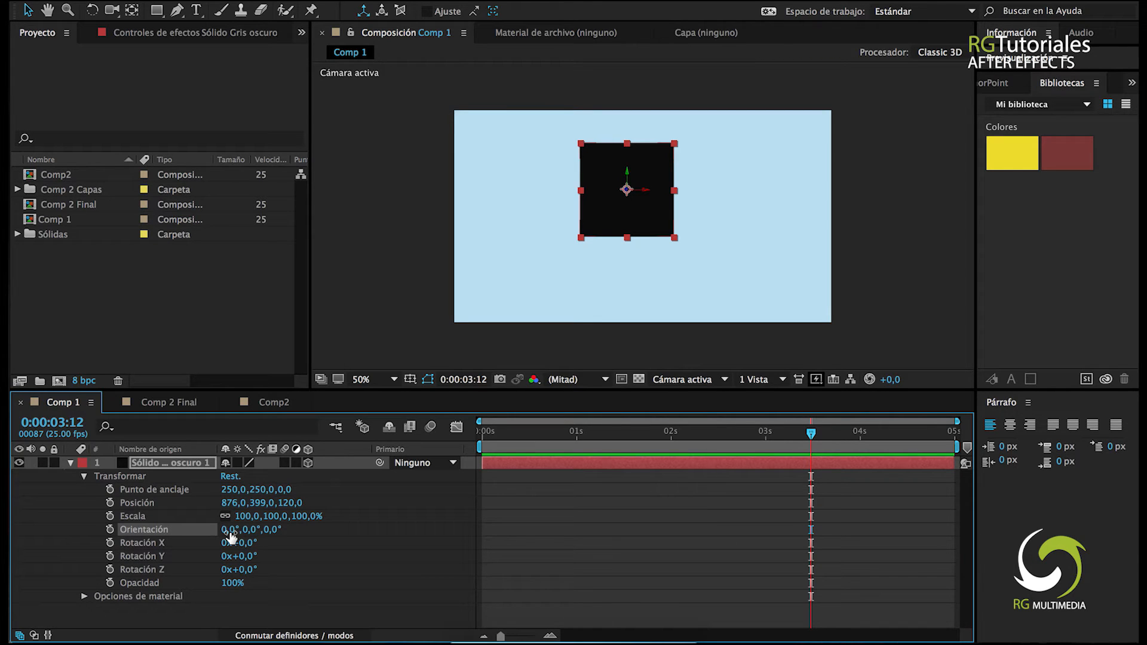
{"action": "left_click_drag", "start_coordinate": [231, 536], "coordinate": [281, 521]}
{"action": "left_click", "coordinate": [274, 529]}
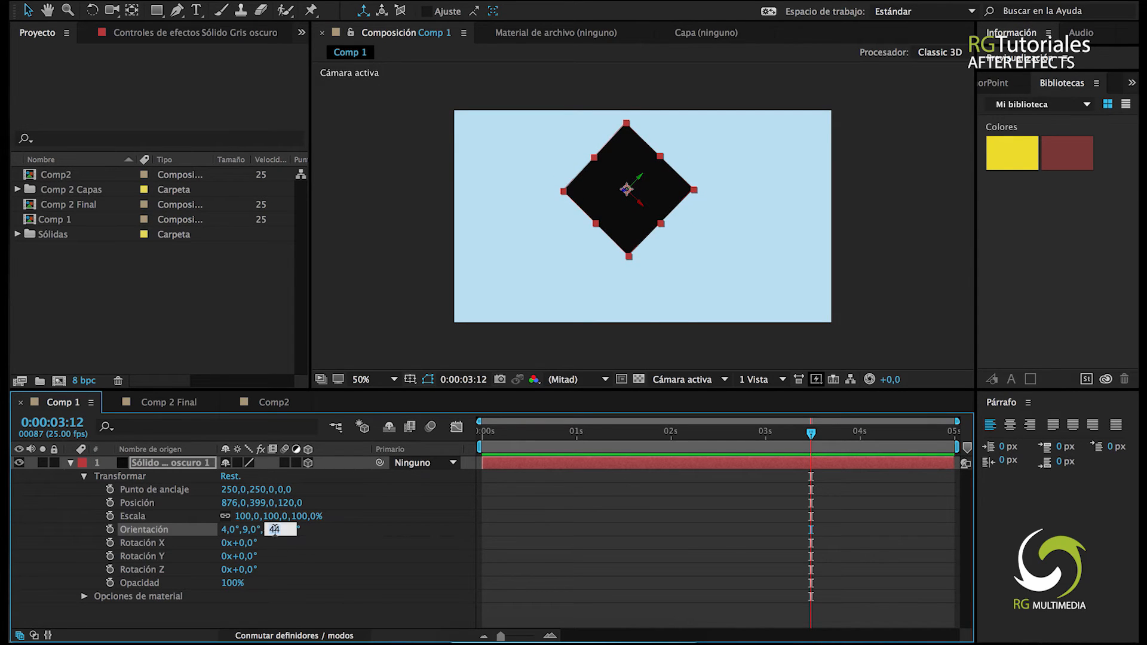
{"action": "type", "text": "0"}
{"action": "key", "text": "Return"}
{"action": "left_click", "coordinate": [250, 530]}
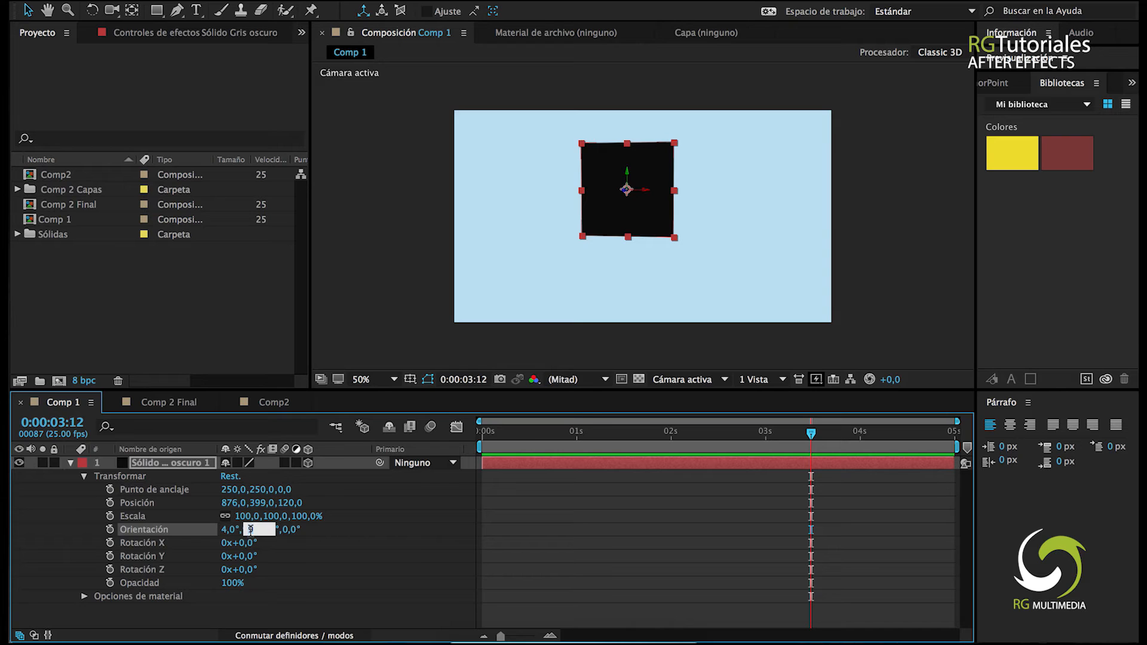
{"action": "type", "text": "0"}
{"action": "key", "text": "Return"}
{"action": "left_click", "coordinate": [229, 529]}
{"action": "type", "text": "0"}
{"action": "key", "text": "Return"}
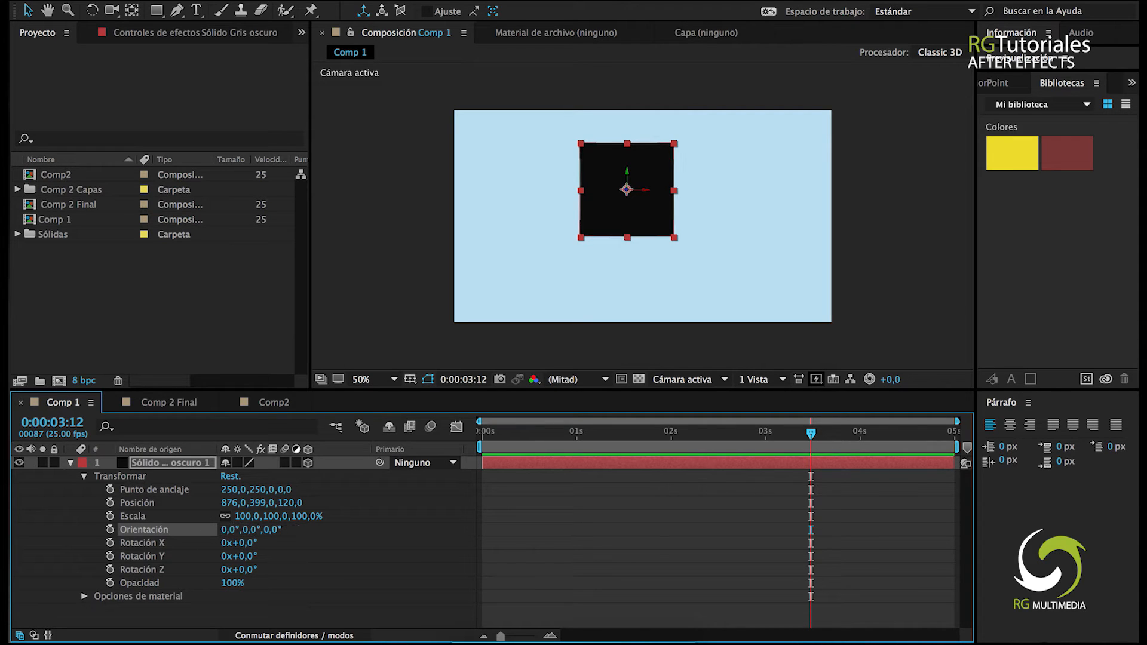
- Try out Rotación X on the solid and undo the rotation
{"action": "left_click", "coordinate": [266, 541]}
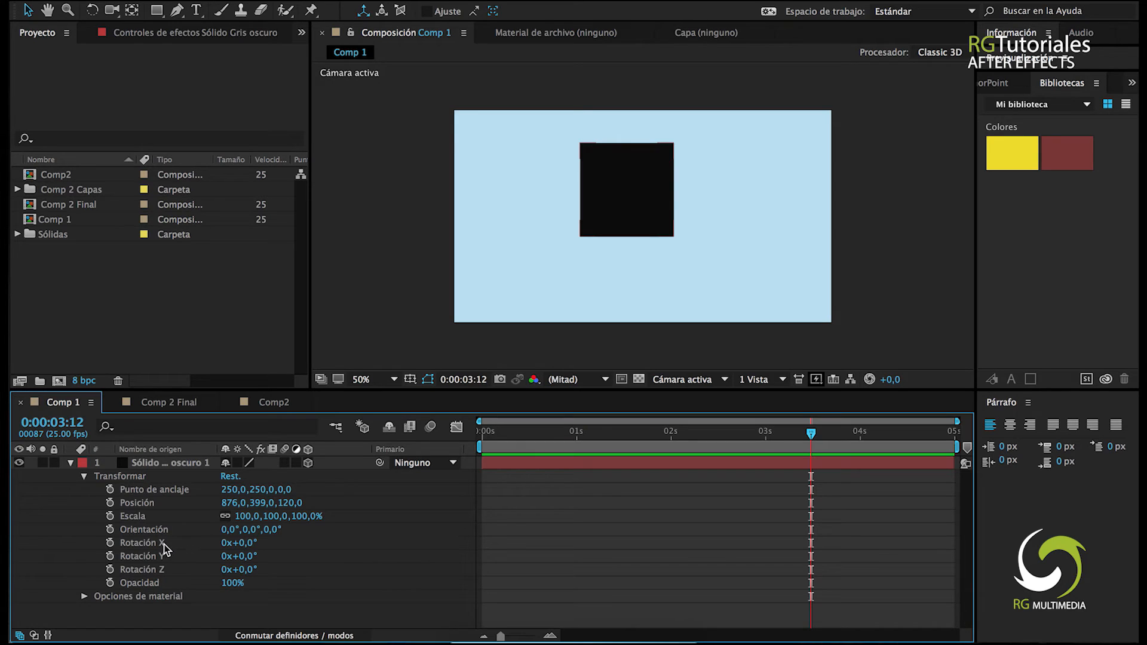
{"action": "mouse_move", "coordinate": [245, 543]}
{"action": "left_mouse_down"}
{"action": "mouse_move", "coordinate": [281, 538]}
{"action": "mouse_move", "coordinate": [248, 531]}
{"action": "mouse_move", "coordinate": [251, 558]}
{"action": "mouse_move", "coordinate": [295, 558]}
{"action": "mouse_move", "coordinate": [232, 557]}
{"action": "mouse_move", "coordinate": [274, 567]}
{"action": "mouse_move", "coordinate": [245, 560]}
{"action": "left_mouse_up"}
{"action": "key", "text": "super+z"}
- Show only the solid's position and rotation properties and set a first Posición keyframe at 0:00:00:00
{"action": "left_click_drag", "start_coordinate": [814, 433], "coordinate": [481, 431]}
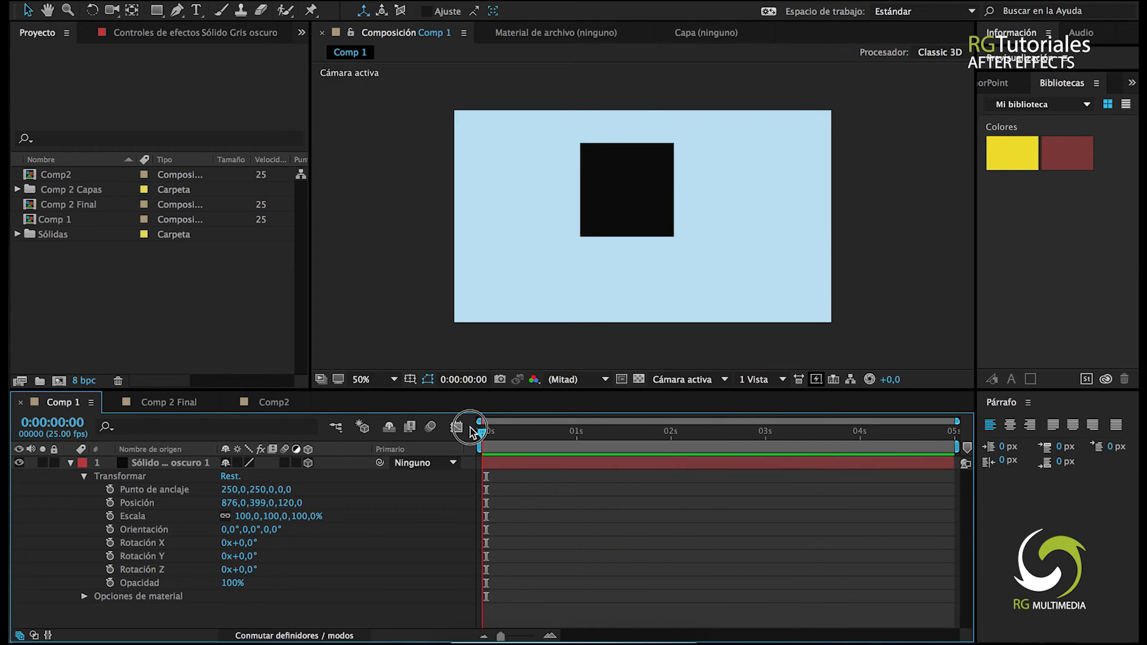
{"action": "left_click", "coordinate": [166, 463]}
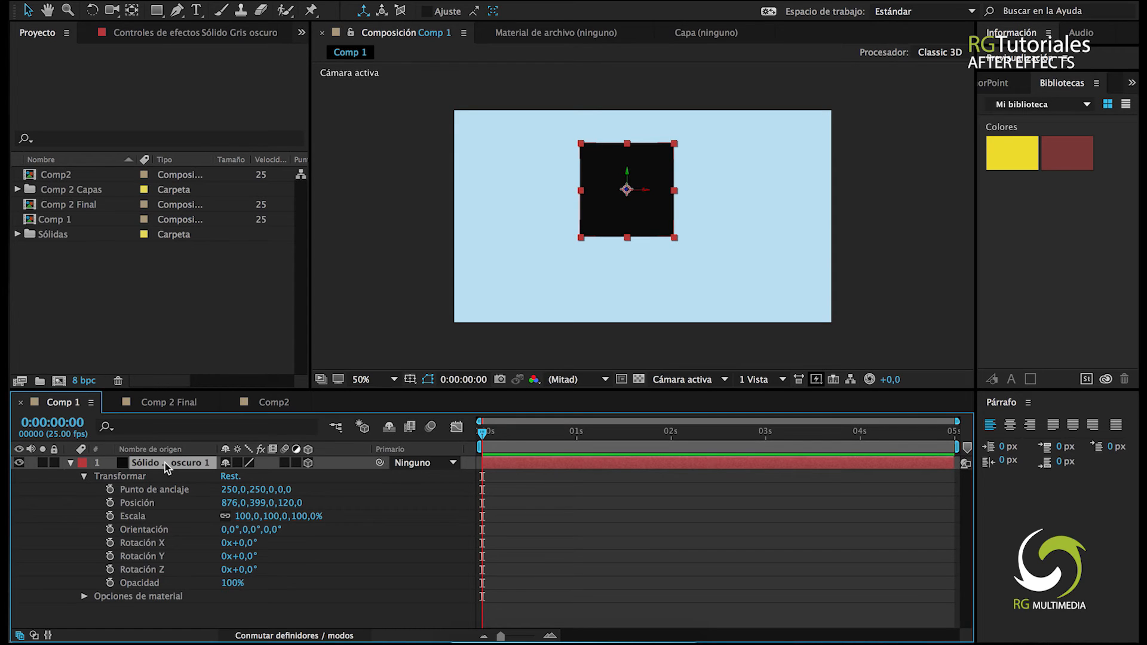
{"action": "key", "text": "p"}
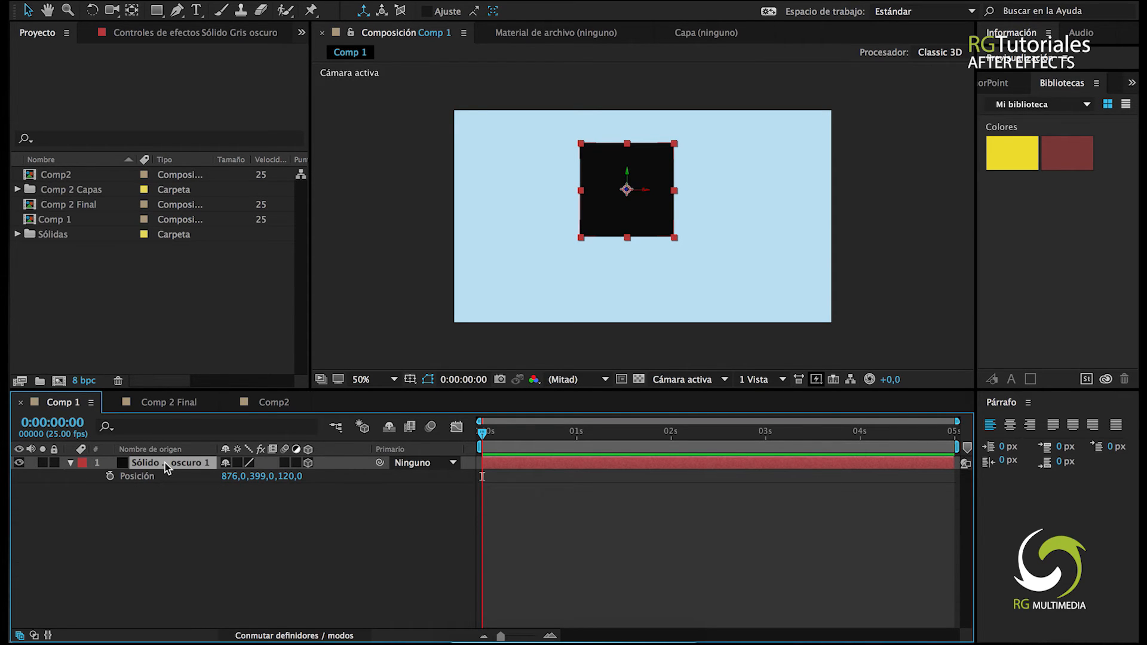
{"action": "key", "text": "shift+r"}
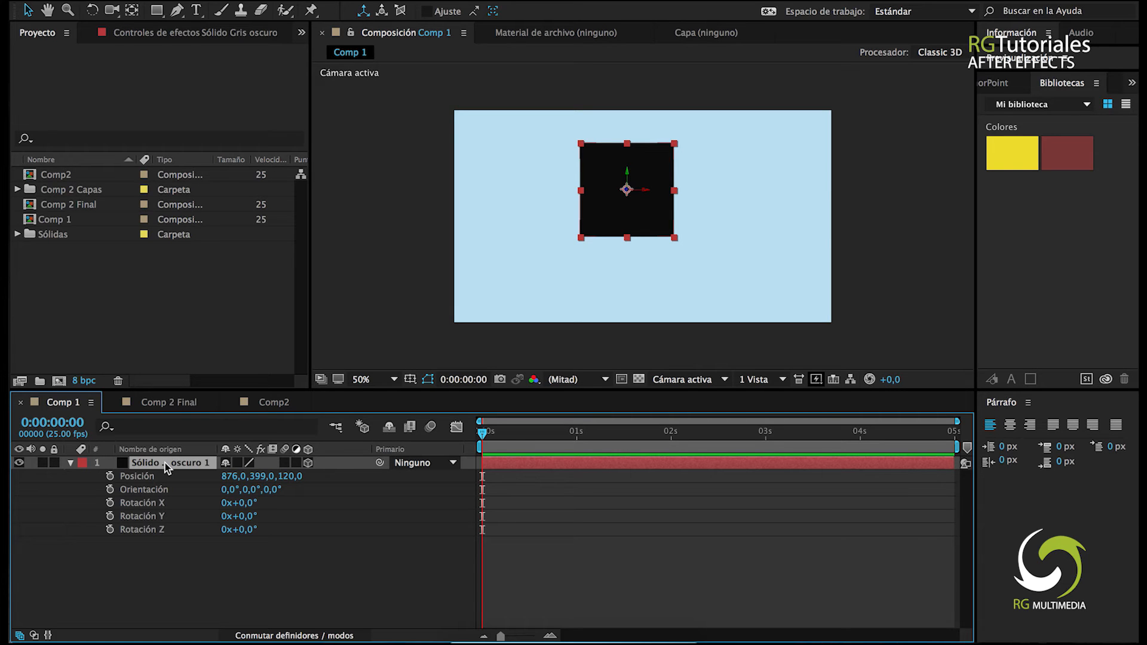
{"action": "left_click", "coordinate": [110, 477]}
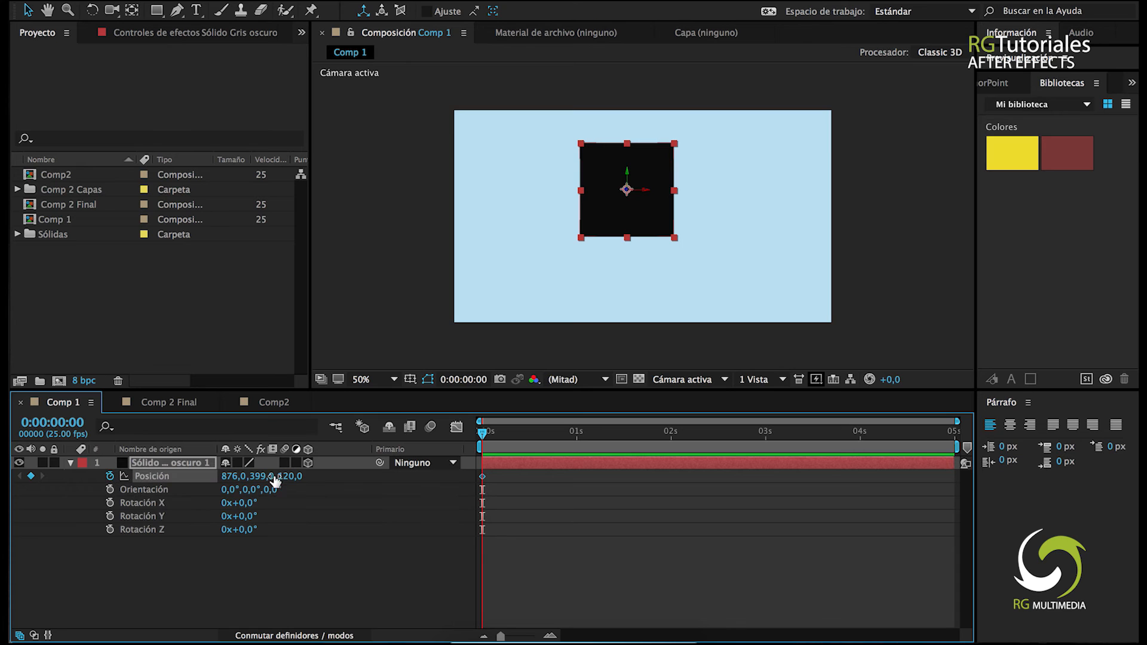
- Move the solid above the visible frame at the first keyframe, with a Y position of about -363
{"action": "left_click_drag", "start_coordinate": [262, 480], "coordinate": [7, 479]}
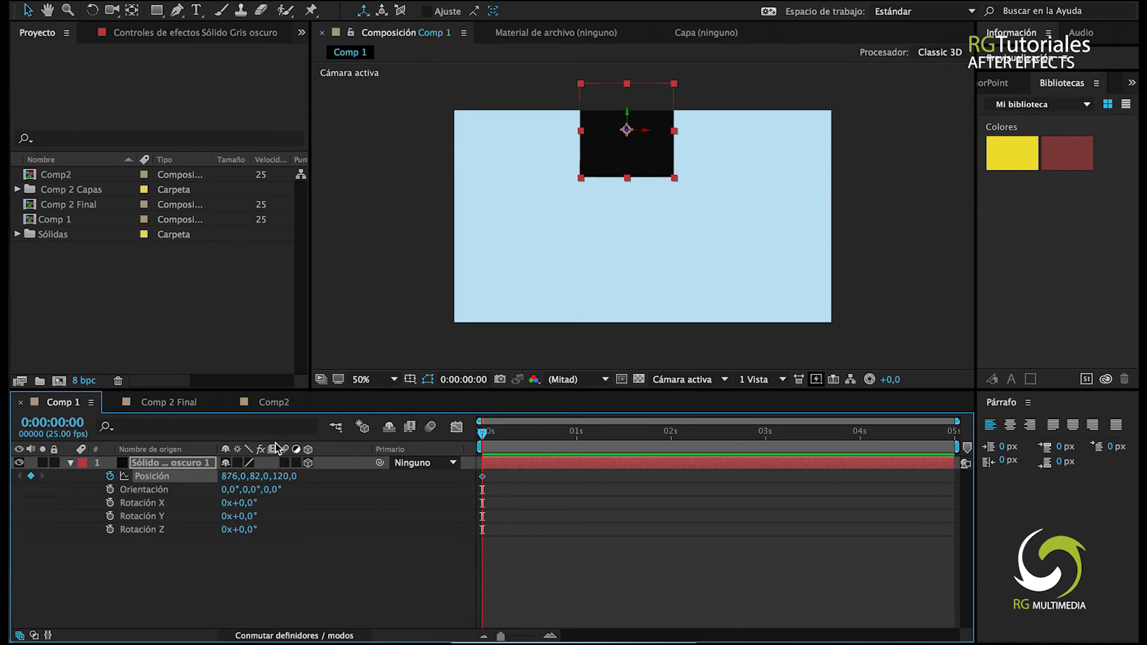
{"action": "left_click_drag", "start_coordinate": [256, 483], "coordinate": [9, 463]}
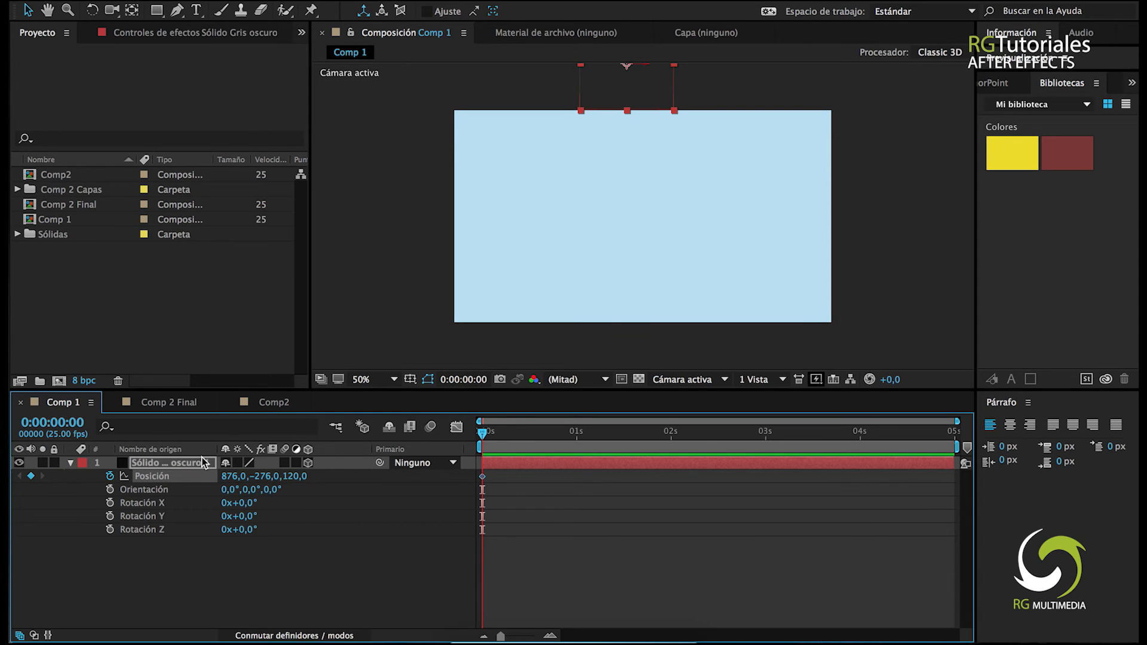
{"action": "left_click_drag", "start_coordinate": [264, 470], "coordinate": [201, 478]}
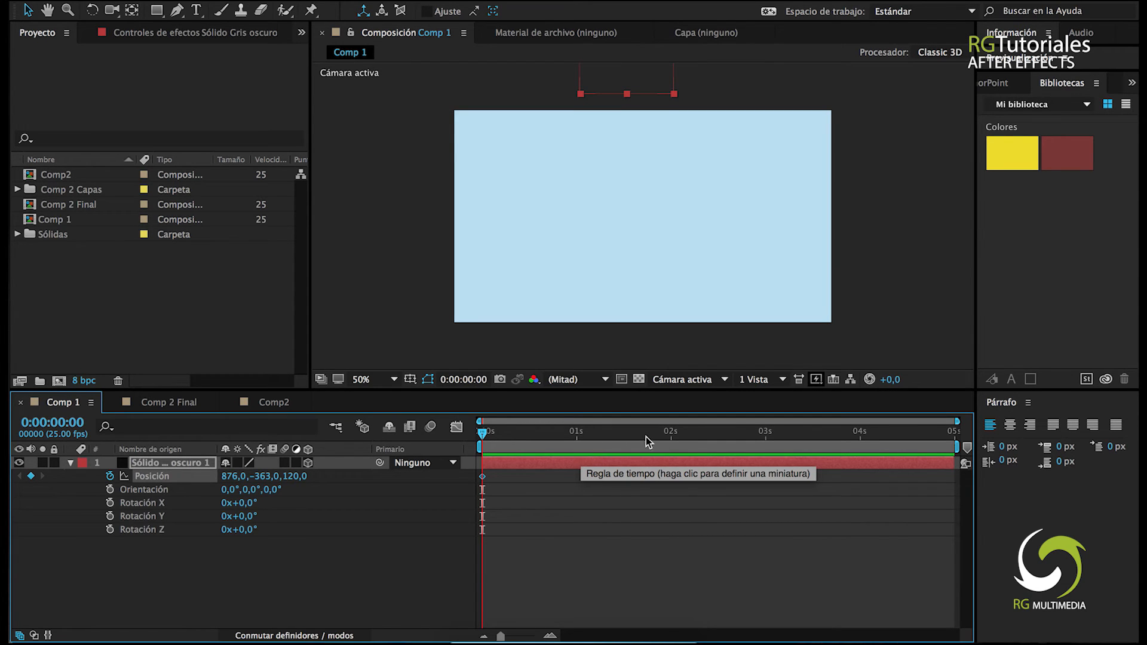
- At 0:00:02:00, increase the solid's Y position to add a second keyframe below the visible frame
{"action": "left_click", "coordinate": [673, 436]}
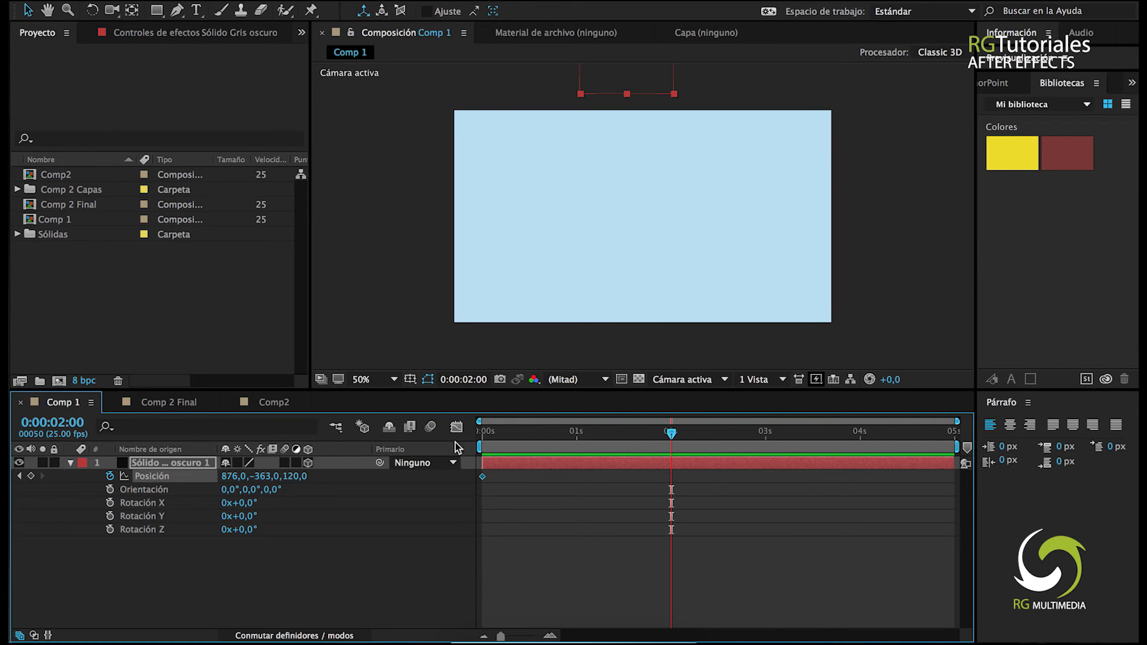
{"action": "left_click_drag", "start_coordinate": [263, 476], "coordinate": [417, 467]}
- Preview the falling animation from the start and scrub the playhead to 0:00:00:18
{"action": "left_click_drag", "start_coordinate": [672, 440], "coordinate": [424, 442]}
{"action": "key", "text": "space"}
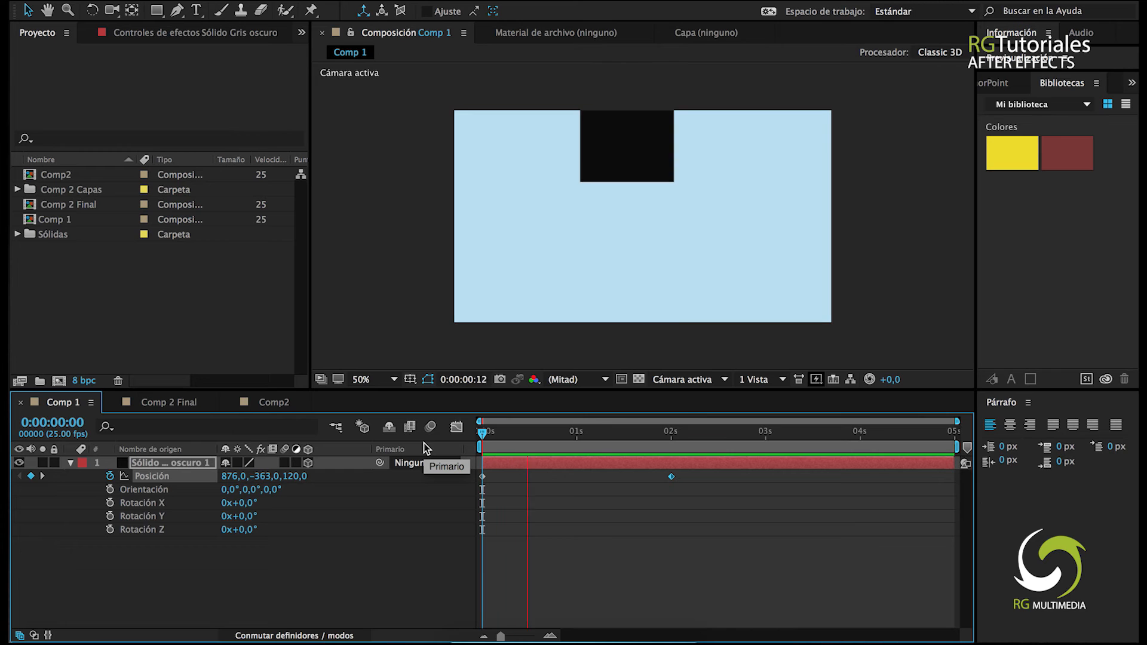
{"action": "mouse_move", "coordinate": [555, 435]}
{"action": "left_mouse_down"}
{"action": "mouse_move", "coordinate": [540, 434]}
{"action": "mouse_move", "coordinate": [658, 435]}
{"action": "mouse_move", "coordinate": [489, 418]}
{"action": "mouse_move", "coordinate": [579, 435]}
{"action": "mouse_move", "coordinate": [537, 423]}
{"action": "mouse_move", "coordinate": [486, 430]}
{"action": "mouse_move", "coordinate": [551, 434]}
{"action": "left_mouse_up"}
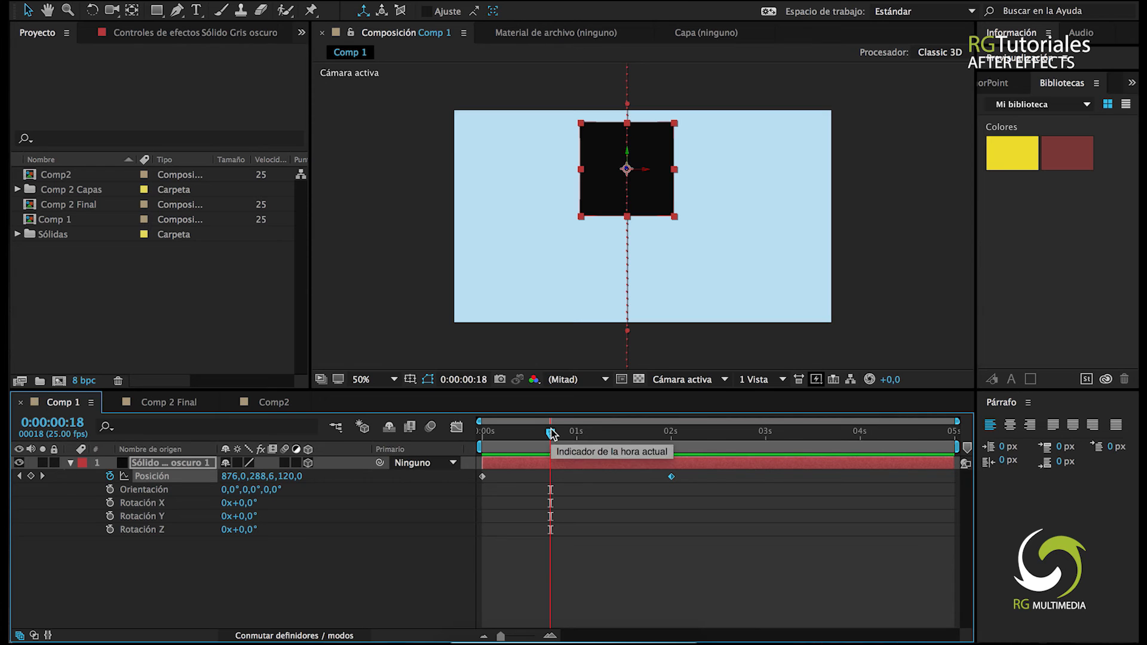
- Keyframe the solid's Rotación X at 0:00:00:18 and set it to one full turn (1x+0,0°) at 0:00:01:04
{"action": "left_click", "coordinate": [110, 503]}
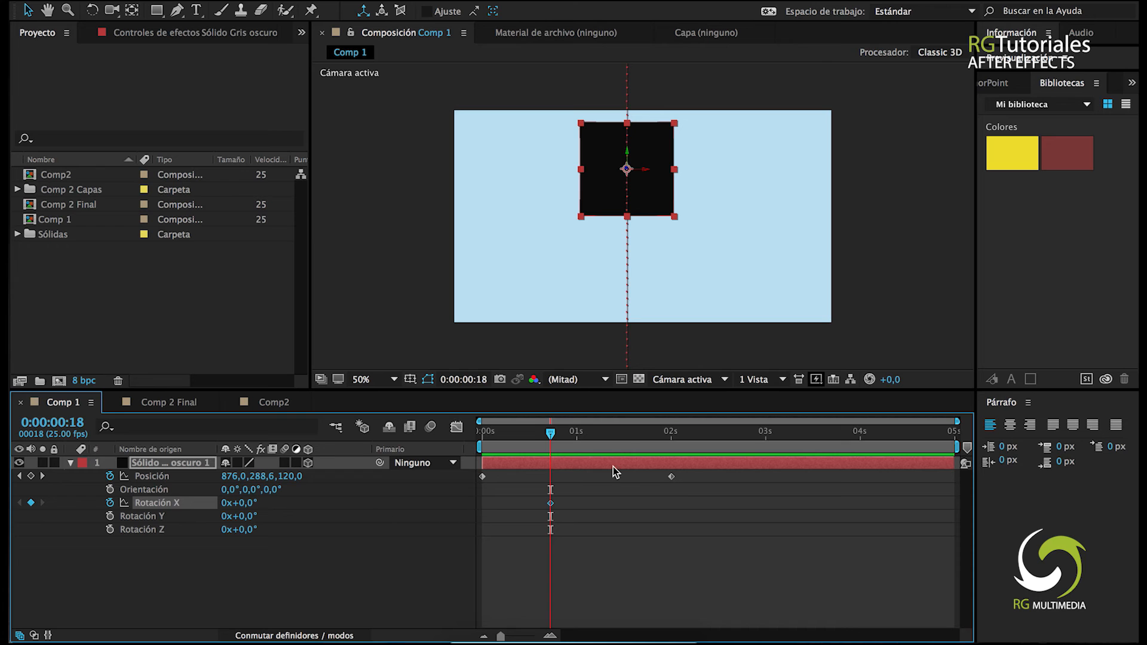
{"action": "left_click", "coordinate": [550, 432]}
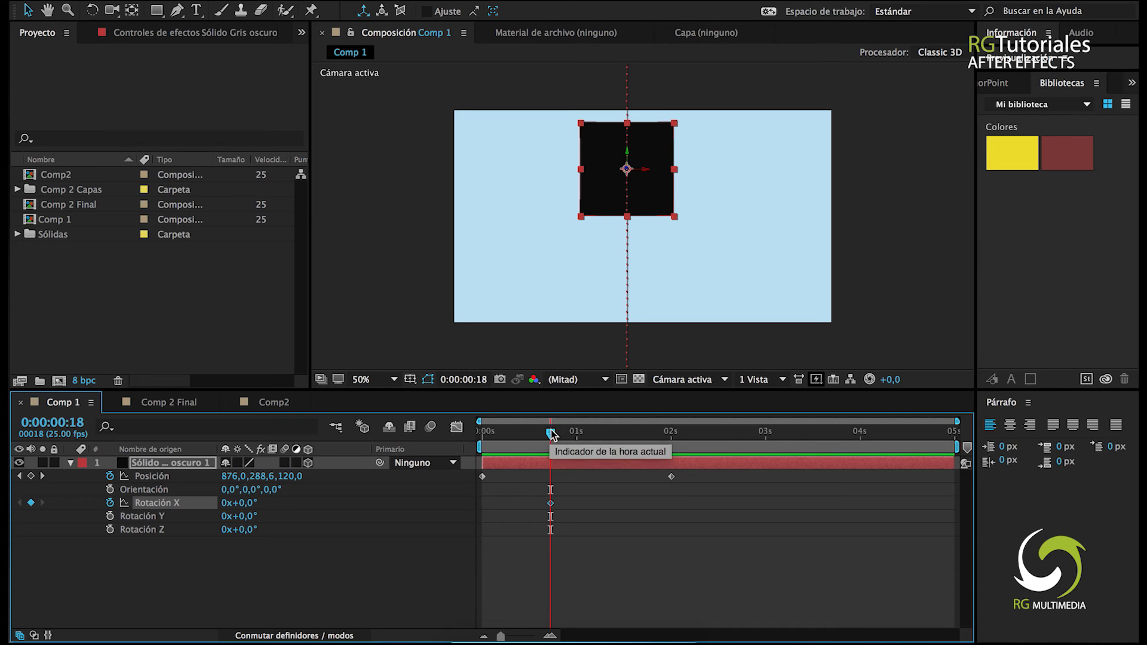
{"action": "left_click_drag", "start_coordinate": [553, 434], "coordinate": [594, 433]}
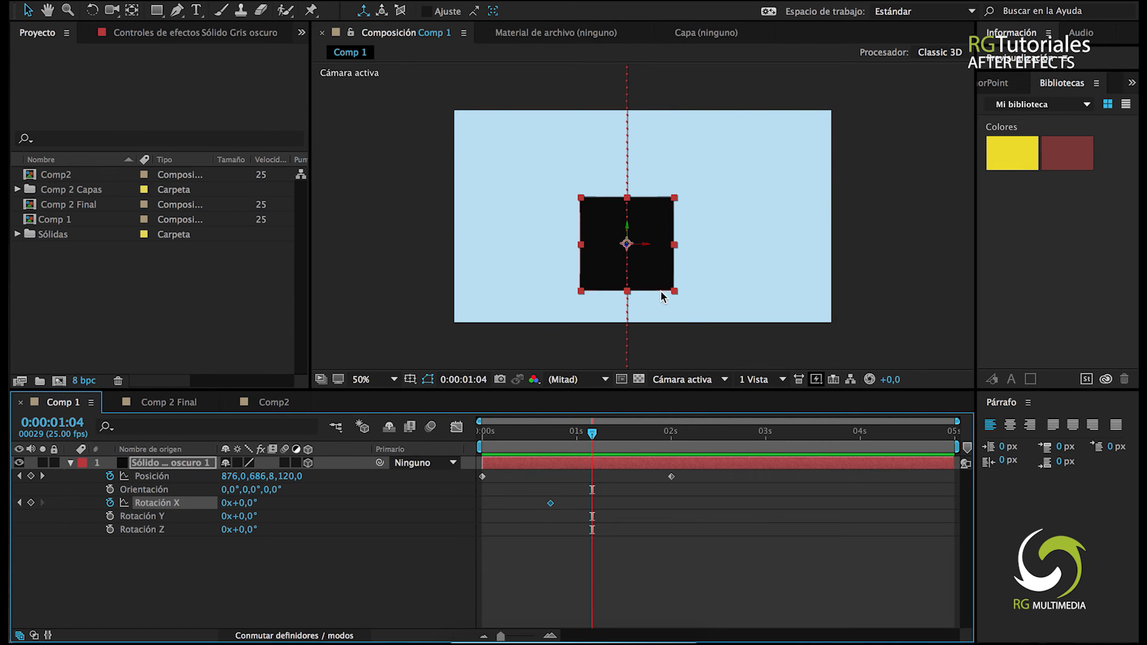
{"action": "left_click", "coordinate": [226, 505]}
{"action": "key", "text": "Return"}
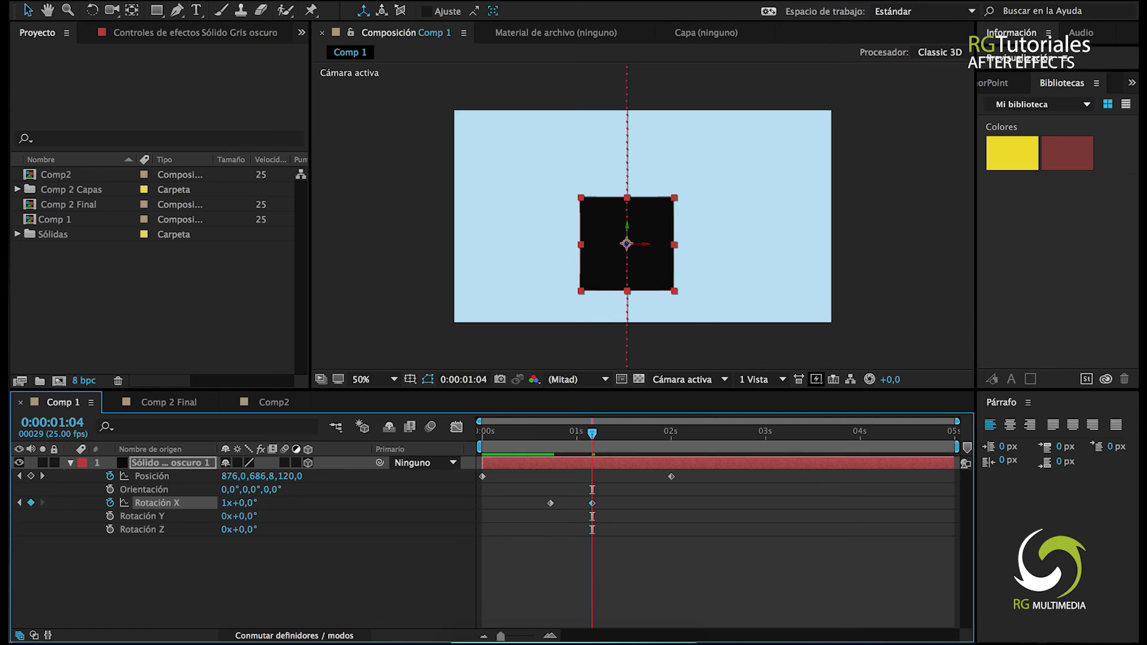
- Preview the falling and spinning animation from the start and scrub through the Rotación X keyframes
{"action": "left_click", "coordinate": [476, 442]}
{"action": "key", "text": "space"}
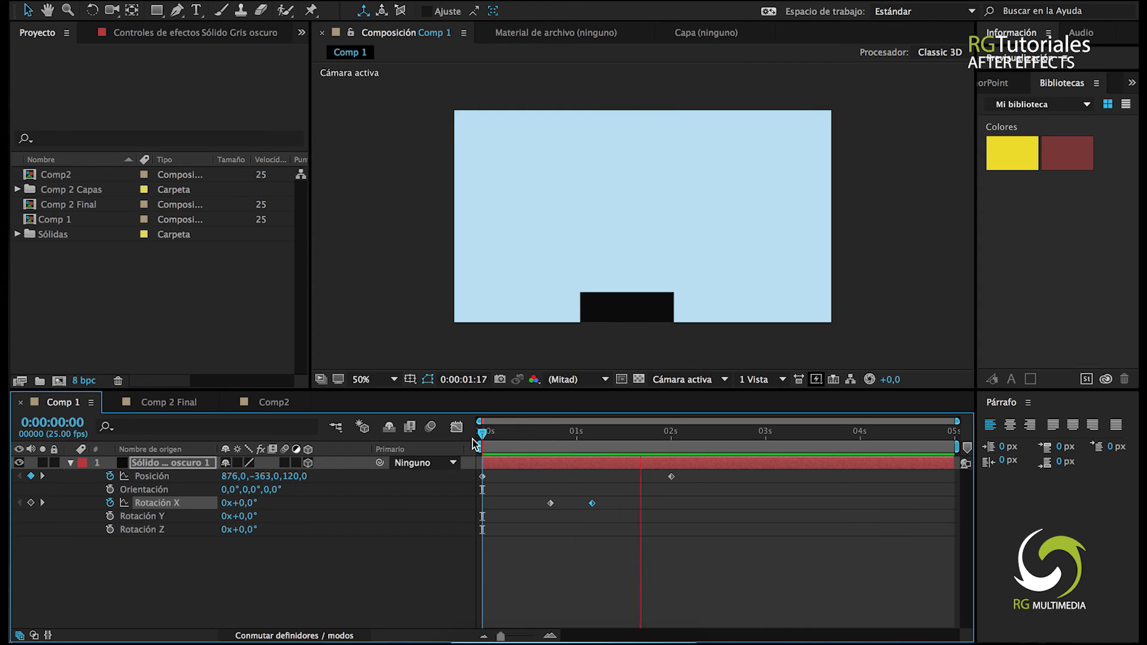
{"action": "left_click_drag", "start_coordinate": [508, 441], "coordinate": [575, 419]}
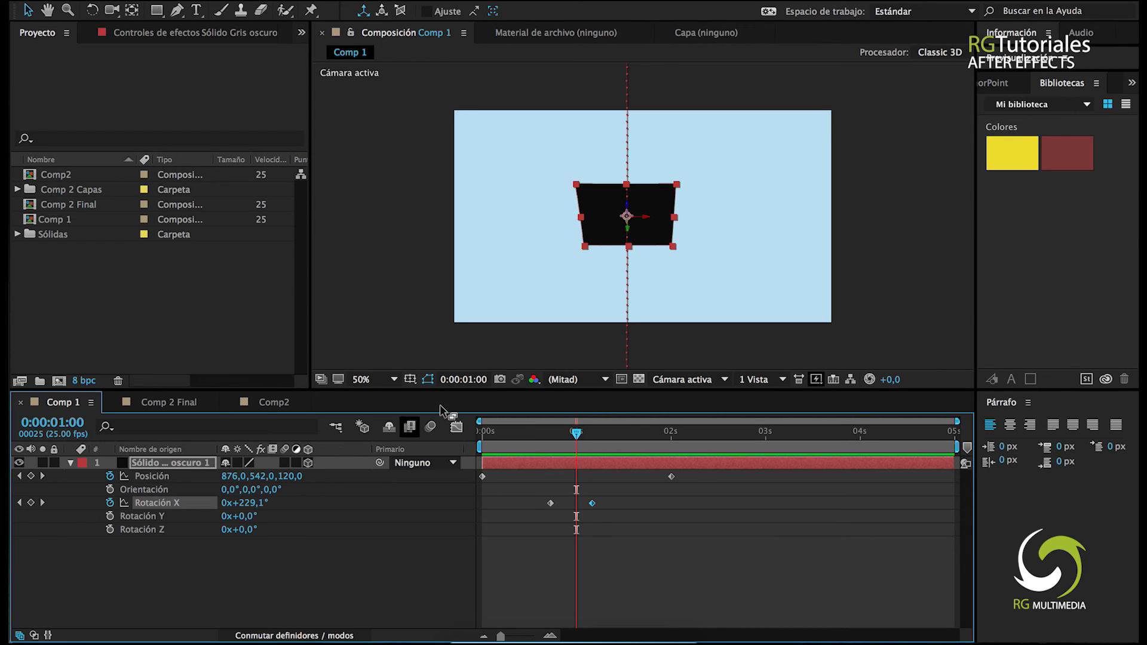
{"action": "left_click_drag", "start_coordinate": [575, 433], "coordinate": [534, 431]}
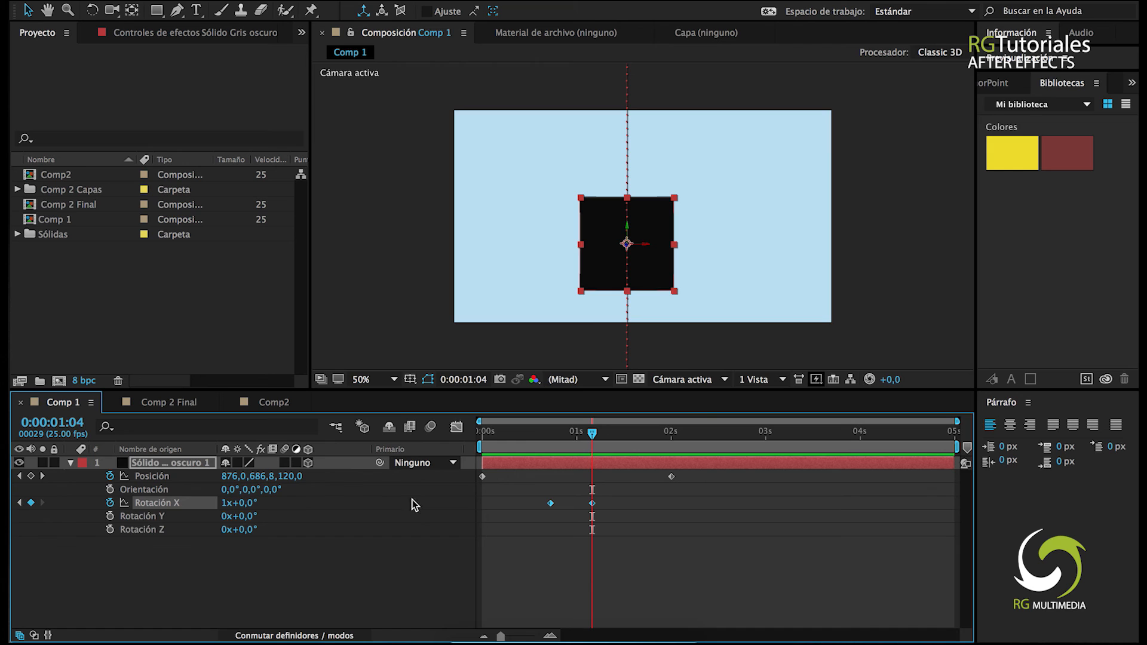
- At 0:00:01:00, push the solid back in depth to a Z position of 3551, adding a middle Posición keyframe
{"action": "left_click_drag", "start_coordinate": [594, 438], "coordinate": [577, 434]}
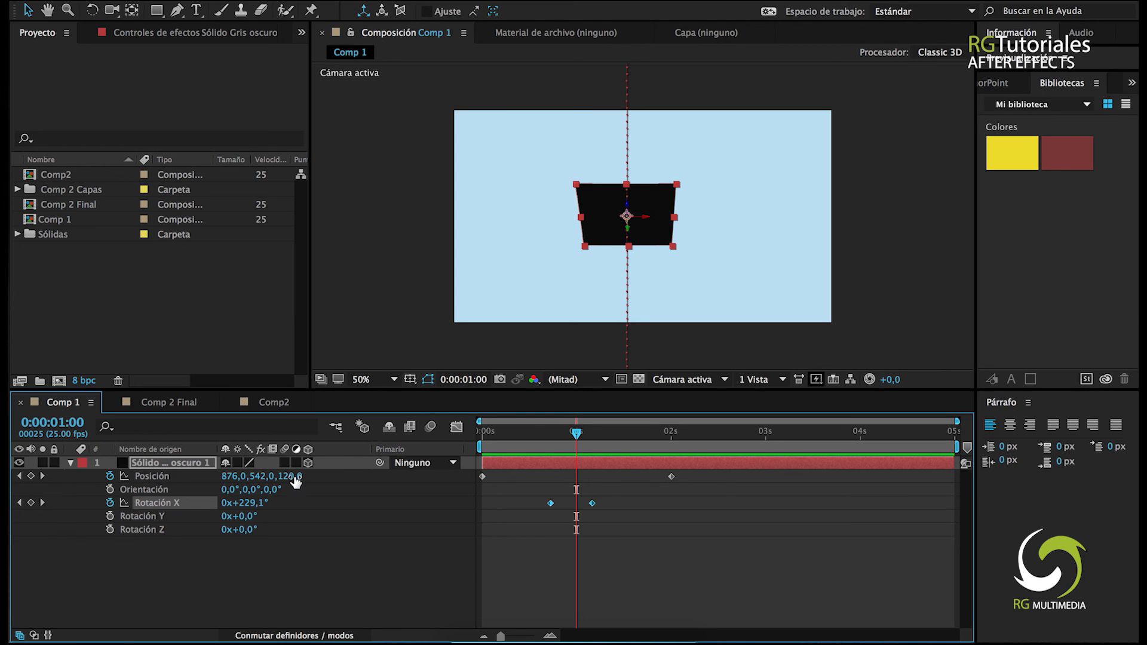
{"action": "left_click_drag", "start_coordinate": [291, 481], "coordinate": [501, 488]}
{"action": "left_click_drag", "start_coordinate": [524, 487], "coordinate": [567, 485]}
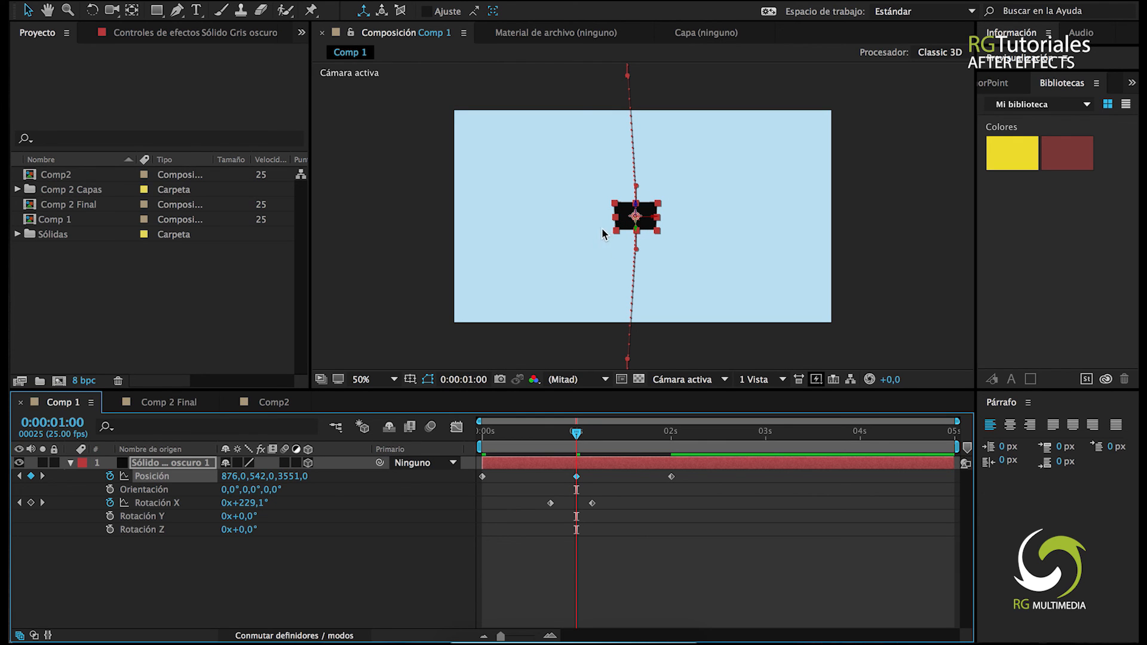
- Examine the solid's motion path in depth from Vista personalizada 1 and return to Cámara activa
{"action": "left_click", "coordinate": [688, 385]}
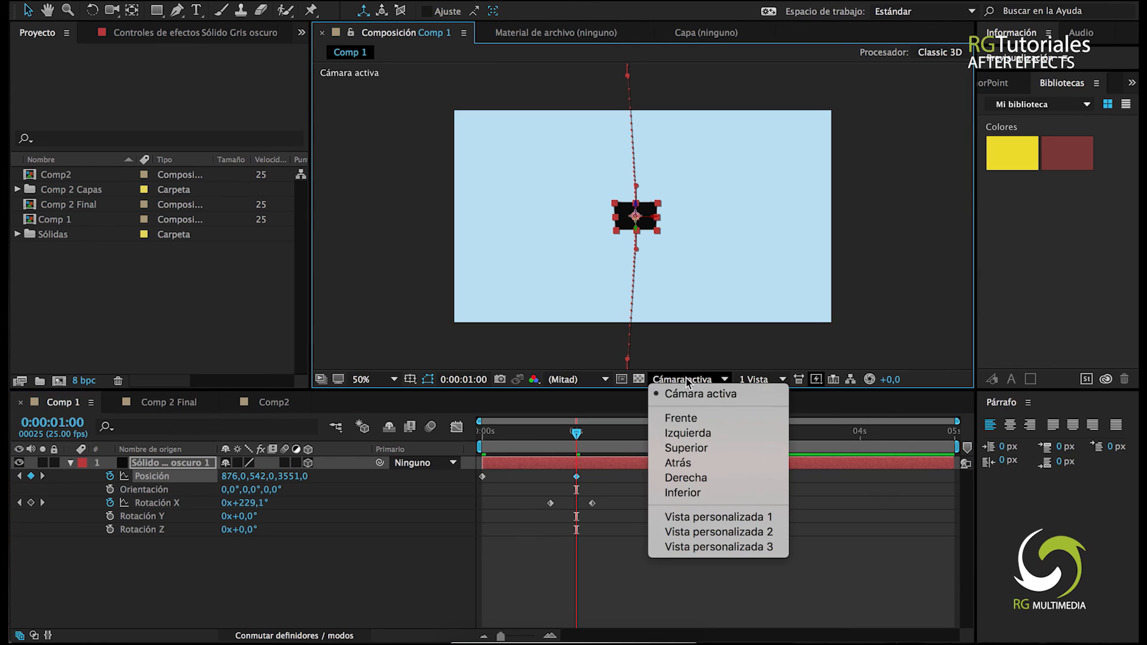
{"action": "left_click", "coordinate": [691, 517]}
{"action": "mouse_move", "coordinate": [576, 431]}
{"action": "left_mouse_down"}
{"action": "mouse_move", "coordinate": [491, 432]}
{"action": "mouse_move", "coordinate": [577, 431]}
{"action": "mouse_move", "coordinate": [507, 436]}
{"action": "mouse_move", "coordinate": [577, 448]}
{"action": "left_mouse_up"}
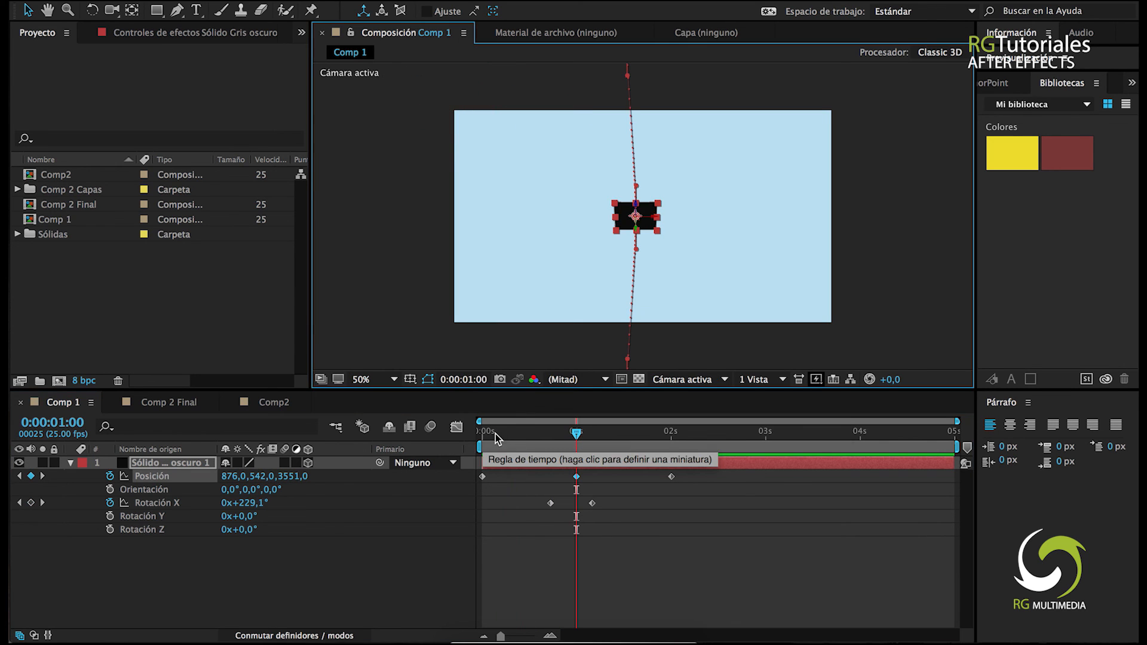
- Deselect the solid and preview the animation with the depth movement from 0:00:00:00
{"action": "left_click_drag", "start_coordinate": [493, 435], "coordinate": [440, 433]}
{"action": "left_click", "coordinate": [334, 589]}
{"action": "key", "text": "space"}
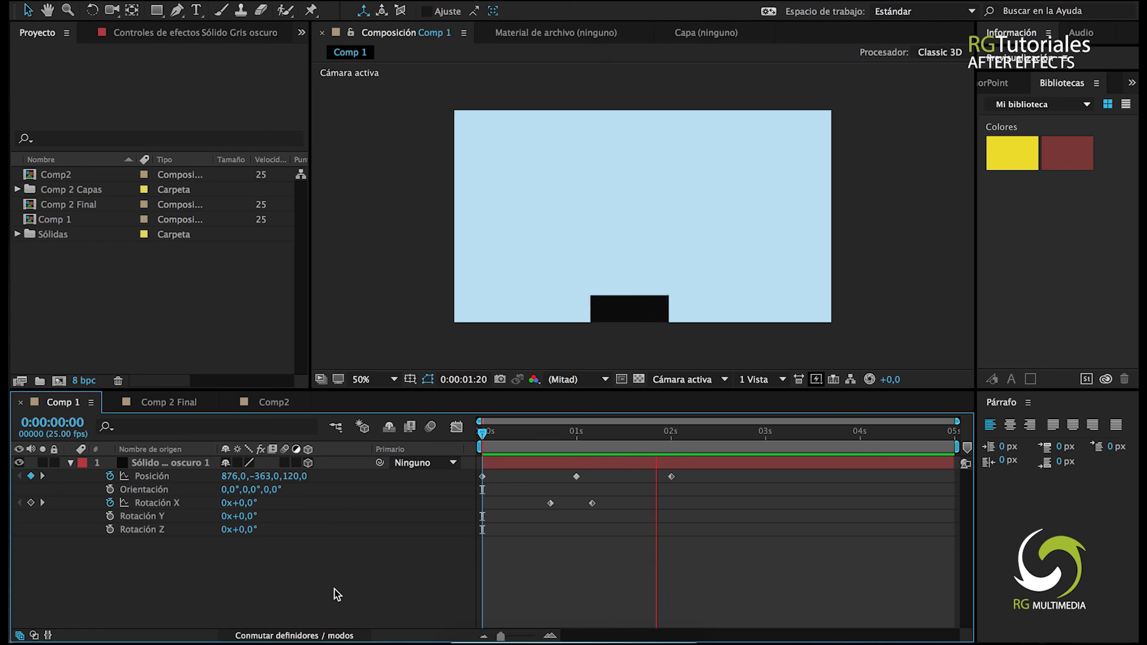